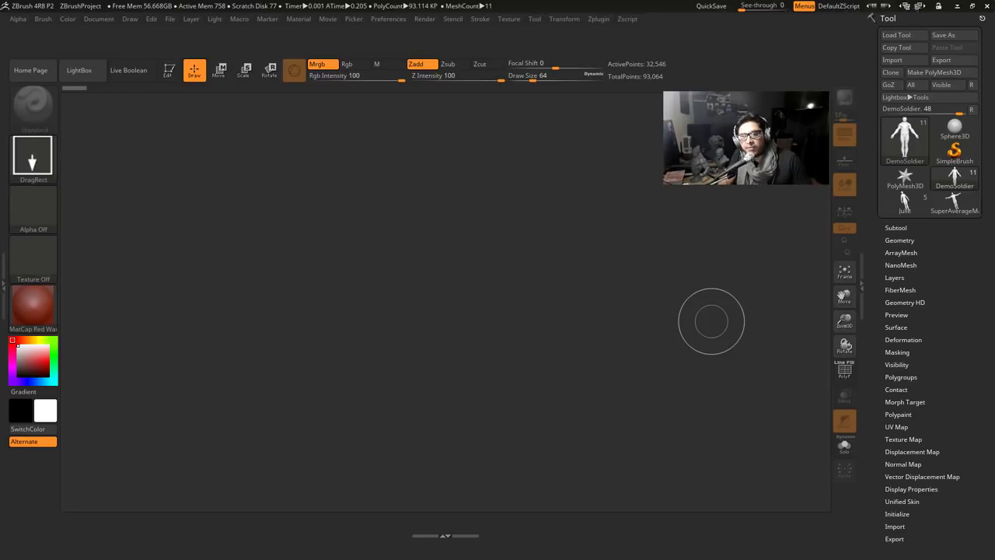
Cycle through the available user interface layouts, including Minimal, Sculpt01 and compact_UI_brush_materials, and settle on legacy4R8
left_click(920, 6)
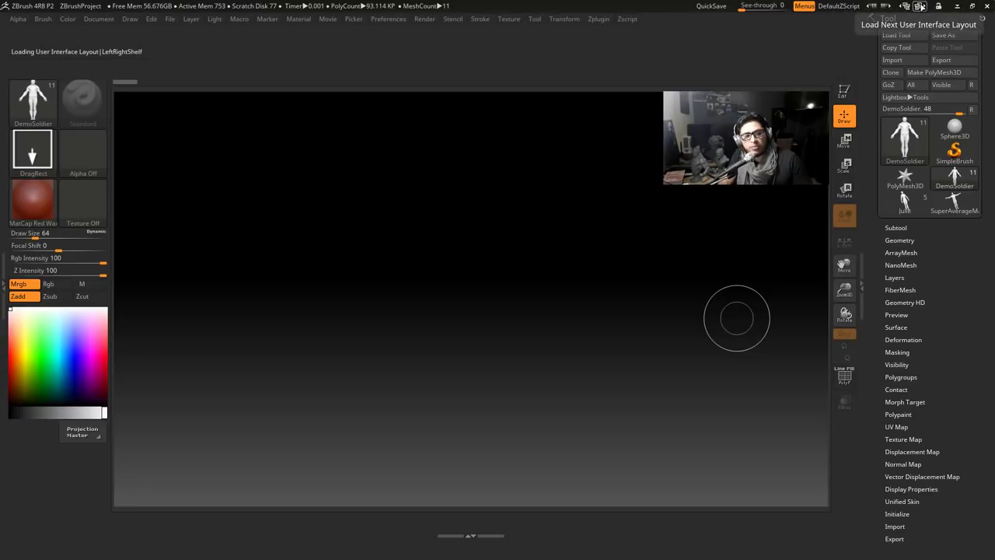
left_click(920, 6)
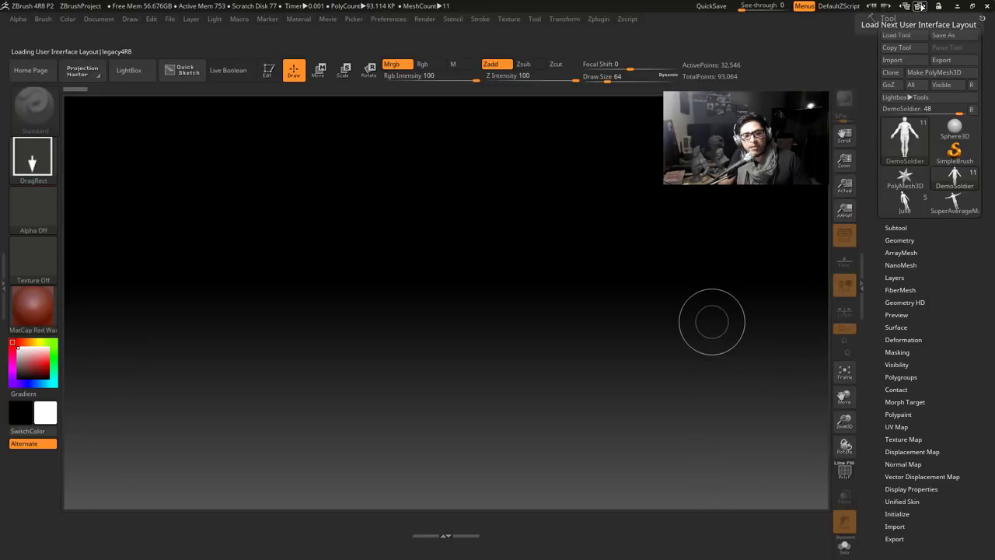
left_click(920, 6)
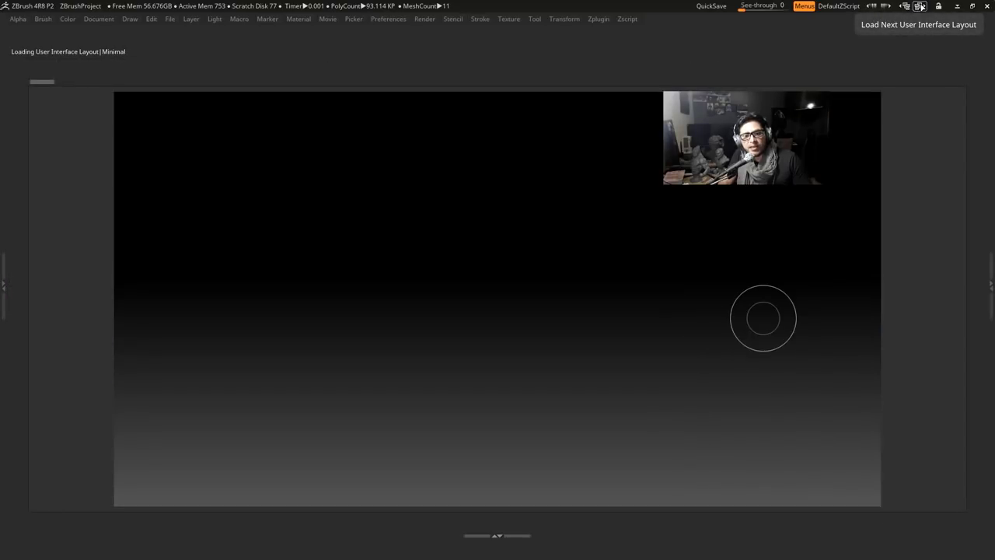
left_click(920, 6)
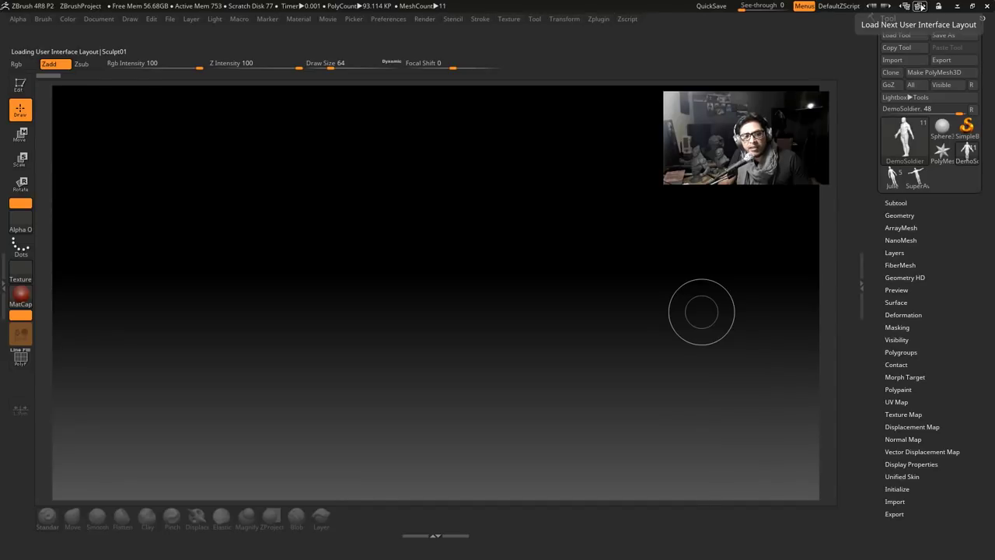
left_click(920, 6)
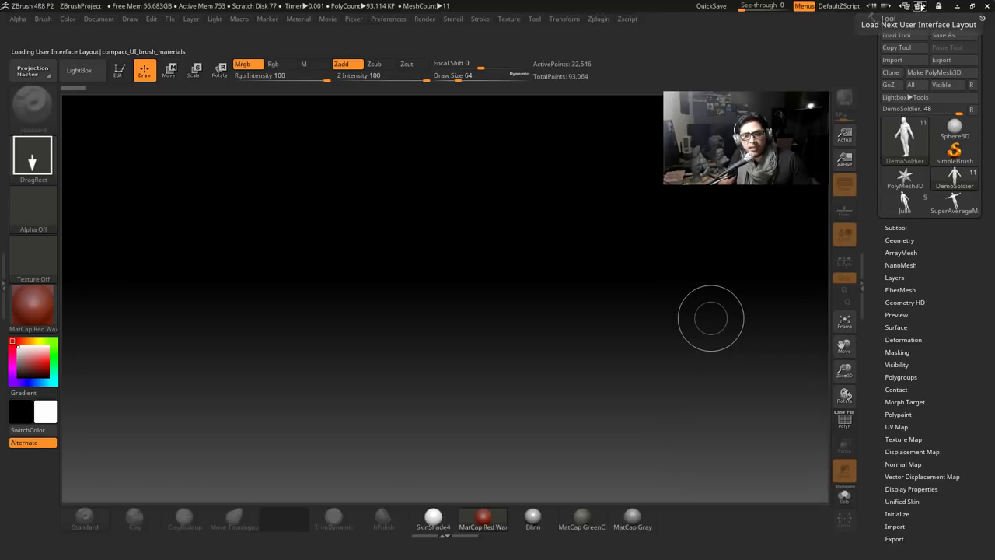
left_click(920, 7)
left_click(920, 6)
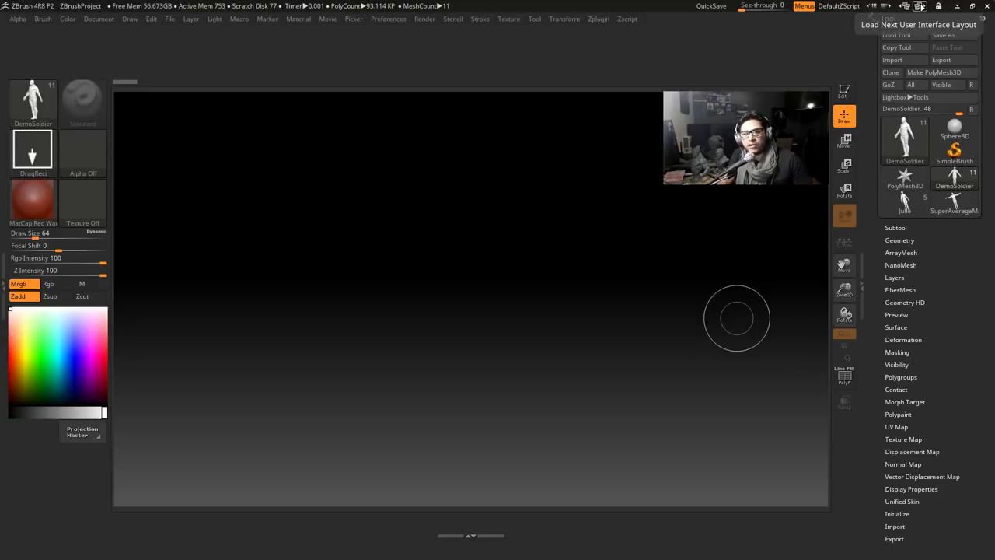
left_click(919, 5)
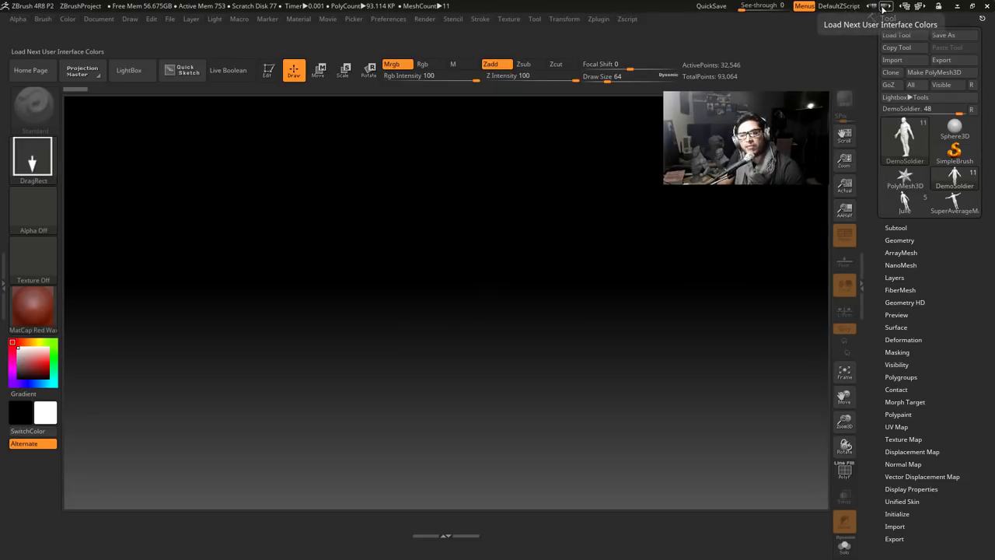
Cycle through the interface color schemes, including the Z3.1_Gray variants, and return to the dark gray scheme with orange highlights
left_click(885, 6)
left_click(885, 6)
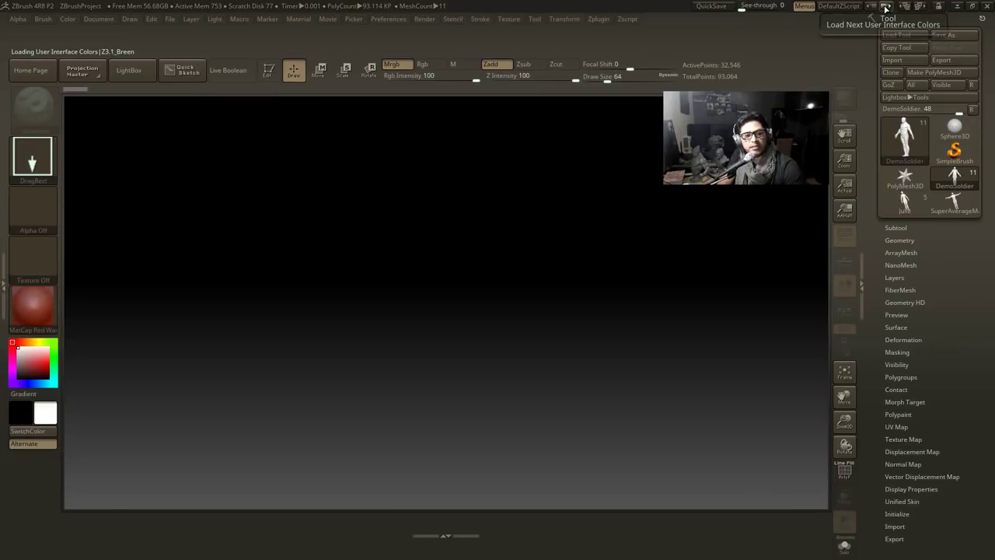
left_click(885, 6)
left_click(885, 6)
left_click(885, 6)
left_click(886, 7)
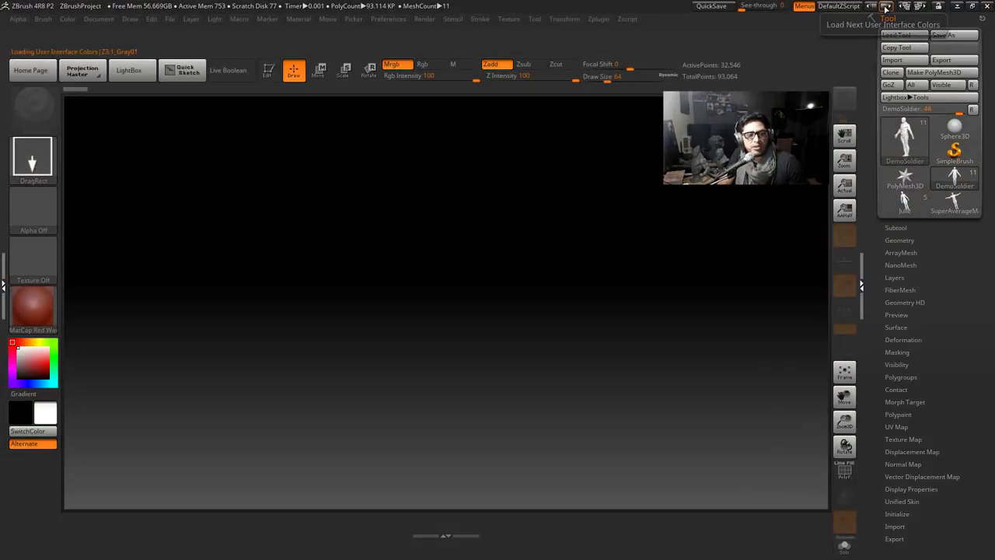
left_click(885, 6)
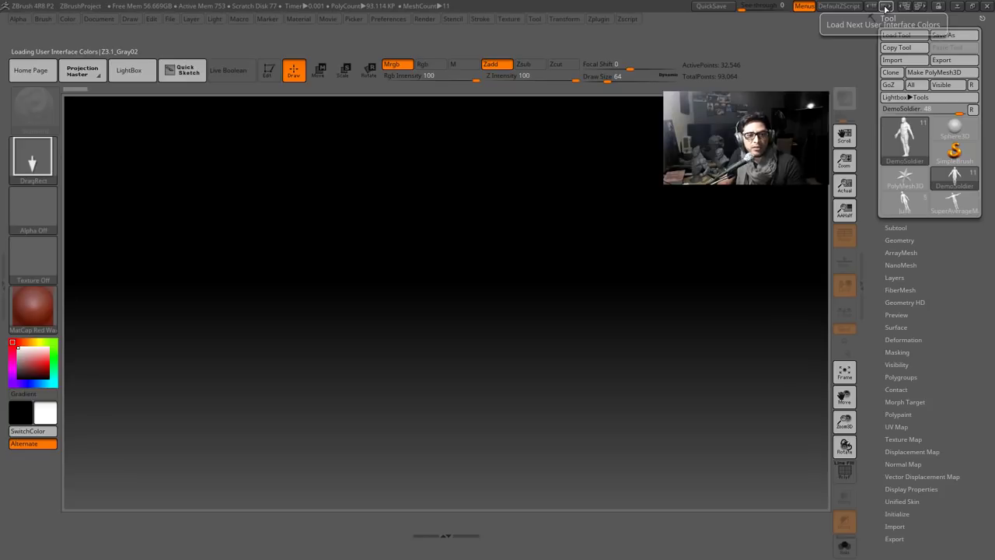
left_click(885, 6)
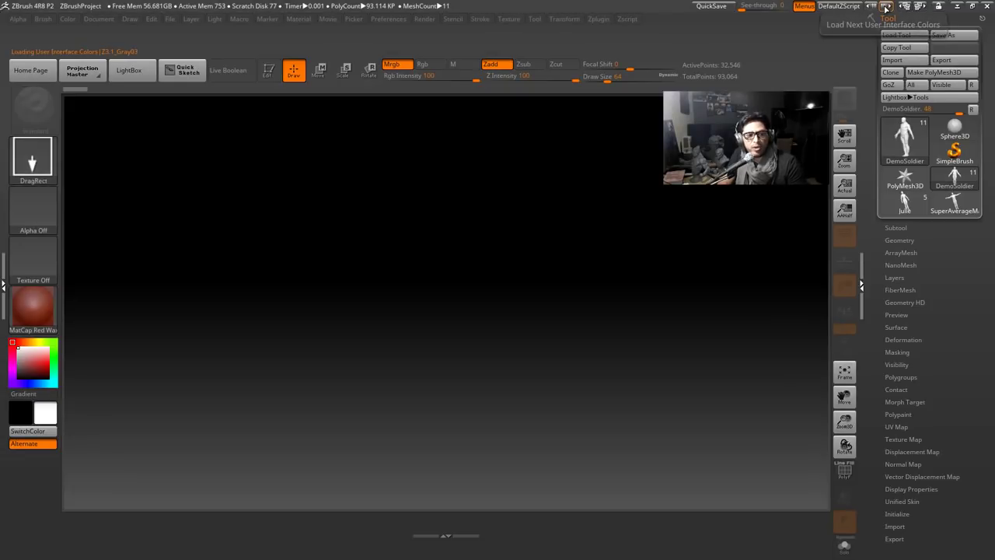
left_click(885, 7)
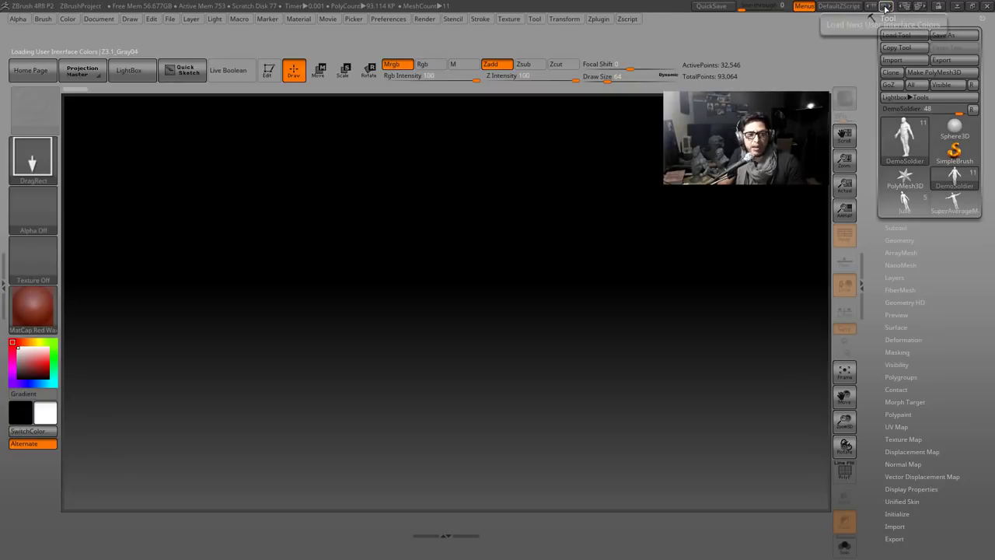
left_click(885, 6)
left_click(885, 6)
left_click(885, 6)
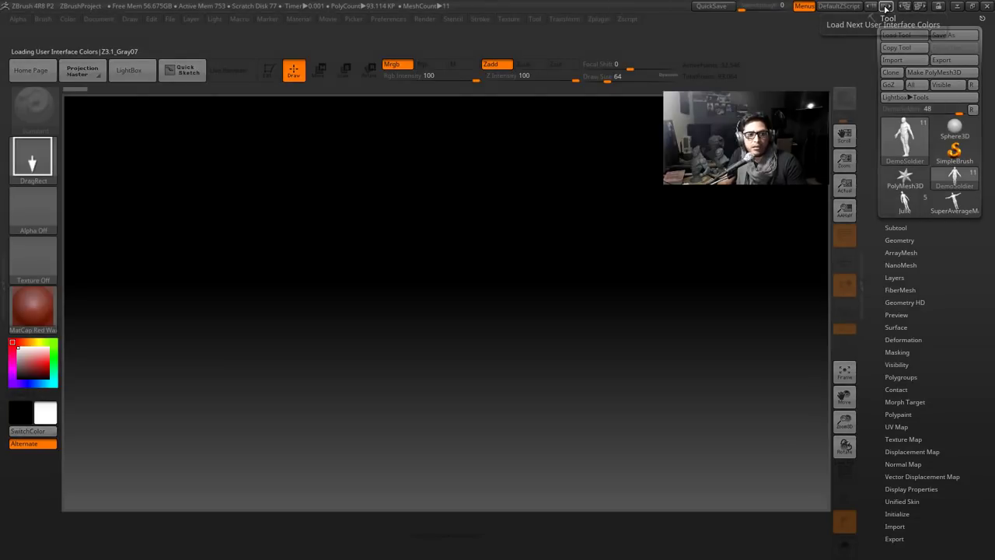
left_click(885, 6)
left_click(885, 6)
left_click(886, 6)
left_click(886, 6)
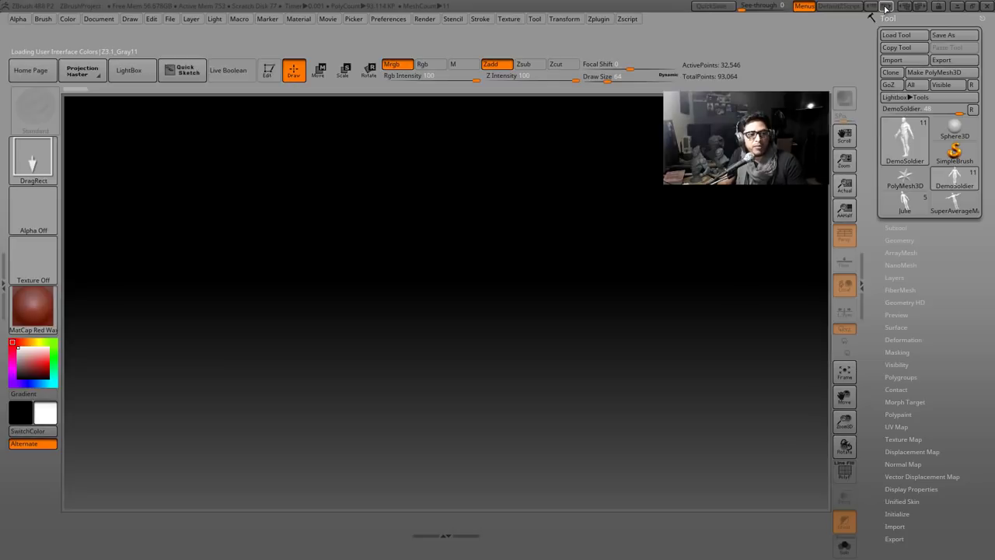
left_click(885, 6)
left_click(885, 7)
left_click(885, 6)
left_click(886, 6)
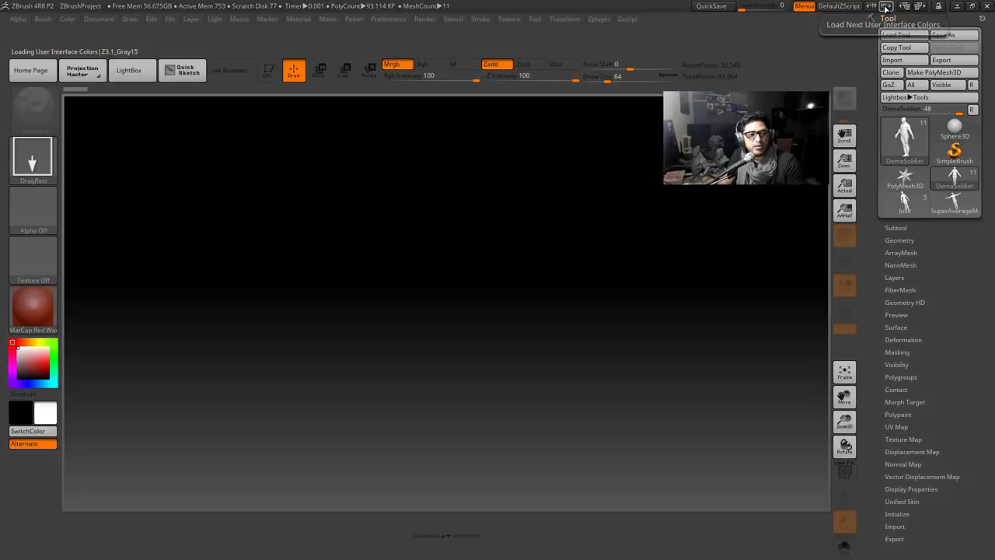
left_click(885, 6)
left_click(885, 6)
left_click(885, 6)
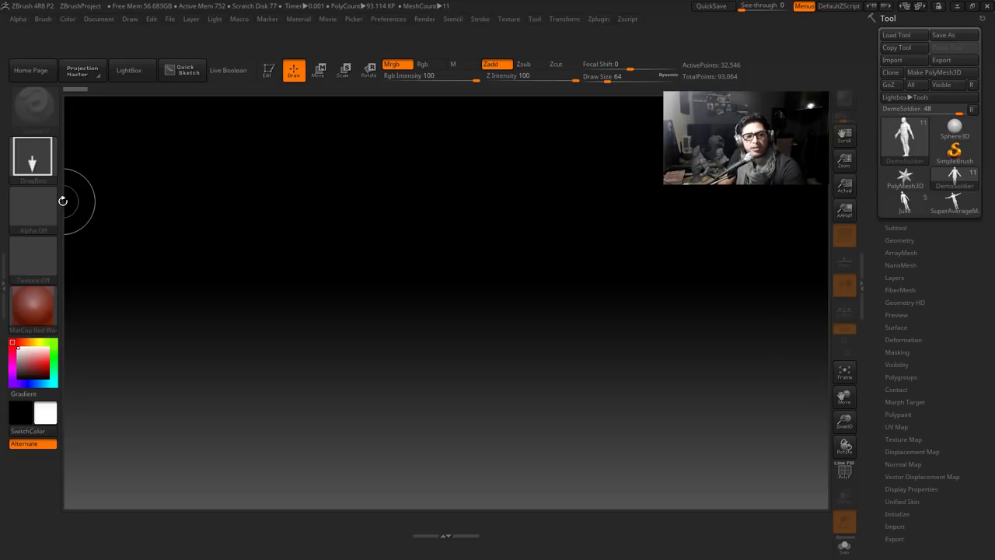
Fully initialize ZBrush, accepting the deletion of customized tools, materials and document data
left_click(384, 21)
left_click(404, 40)
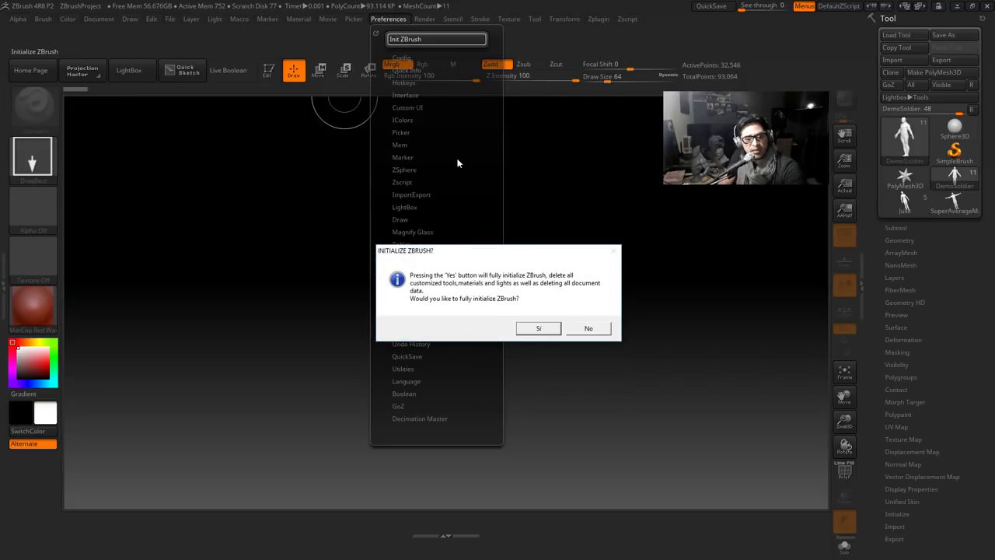
left_click(538, 328)
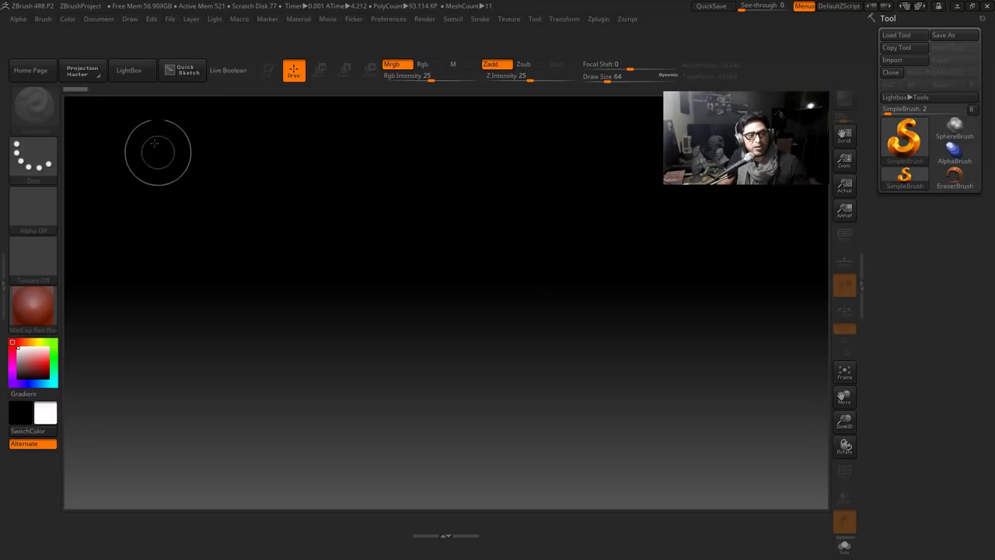
Load DemoSoldier.ZTL from the LightBox tool library and hide LightBox
left_click(130, 76)
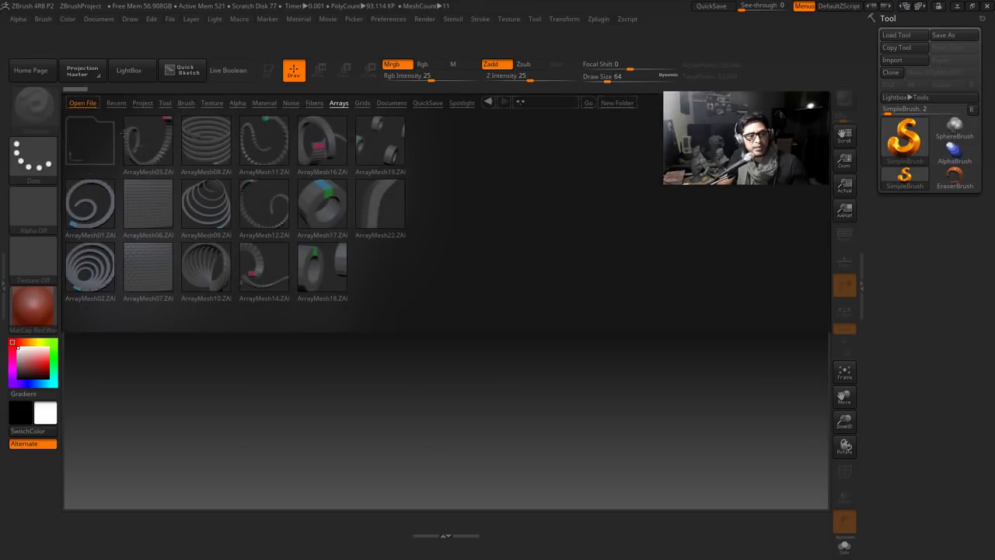
left_click(164, 103)
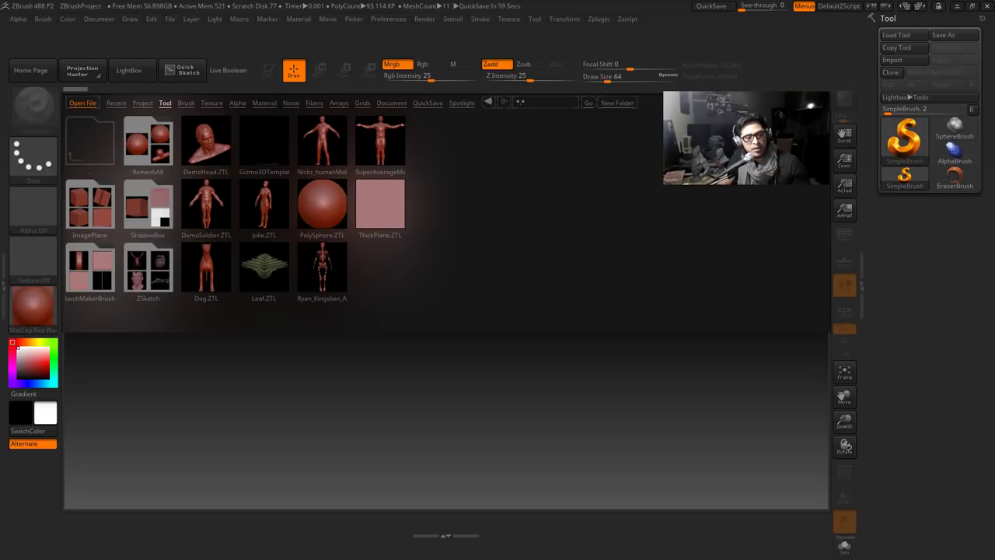
double_click(206, 204)
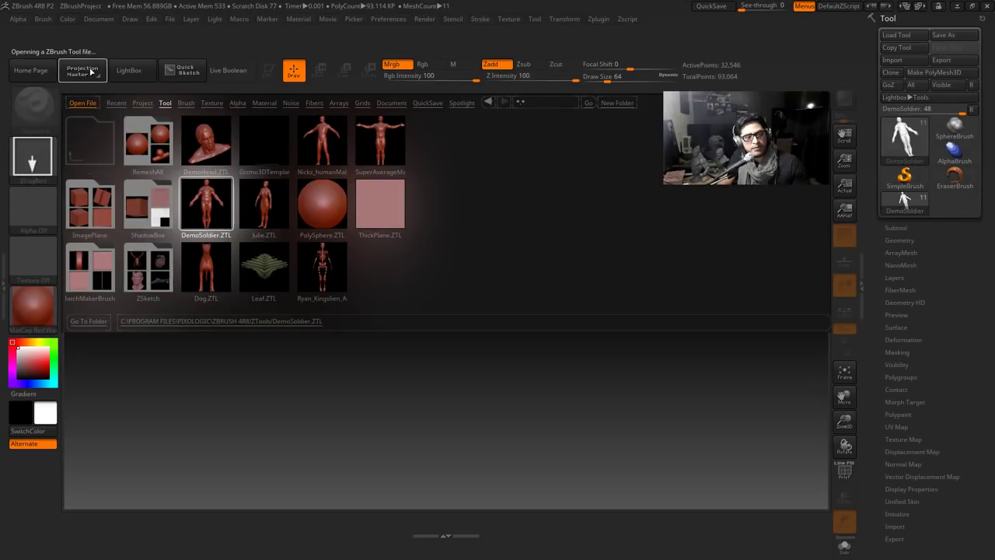
left_click(124, 71)
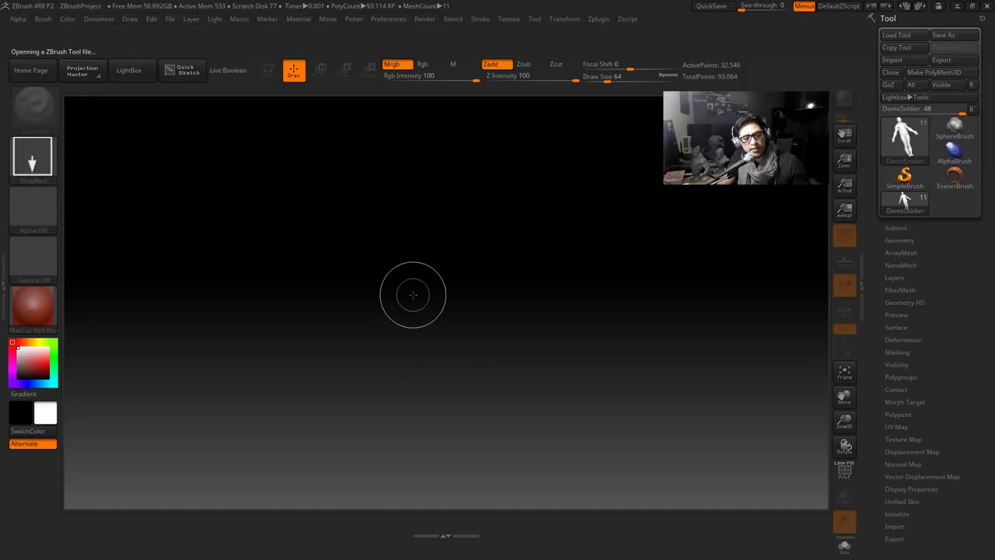
Draw multiple overlapping copies of the soldier at different sizes and angles across the canvas, without entering Edit mode
left_click_drag(425, 295, 433, 353)
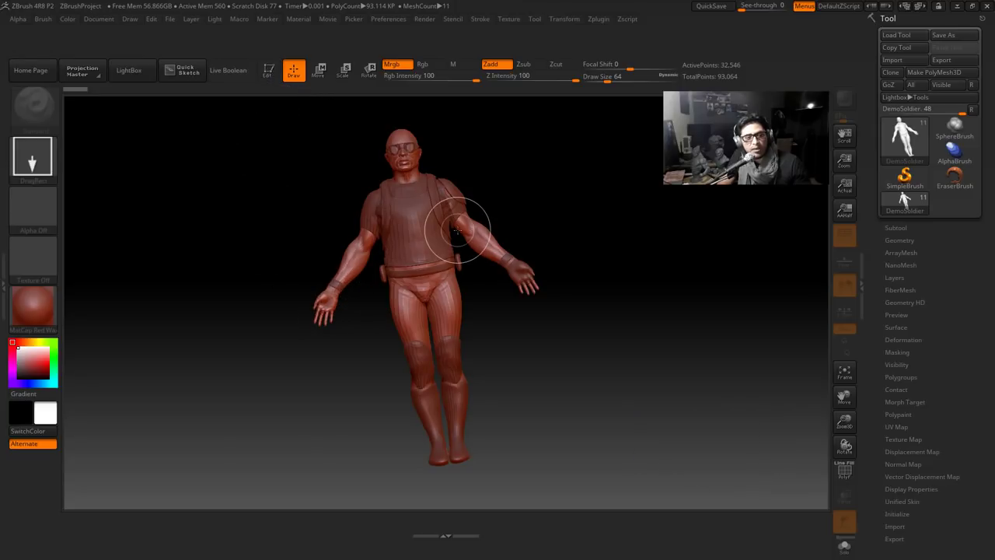
mouse_move(457, 232)
left_mouse_down()
mouse_move(440, 307)
mouse_move(459, 333)
mouse_move(526, 344)
mouse_move(564, 343)
mouse_move(626, 318)
mouse_move(669, 327)
left_mouse_up()
mouse_move(358, 280)
left_mouse_down()
mouse_move(207, 354)
mouse_move(350, 334)
mouse_move(401, 342)
left_mouse_up()
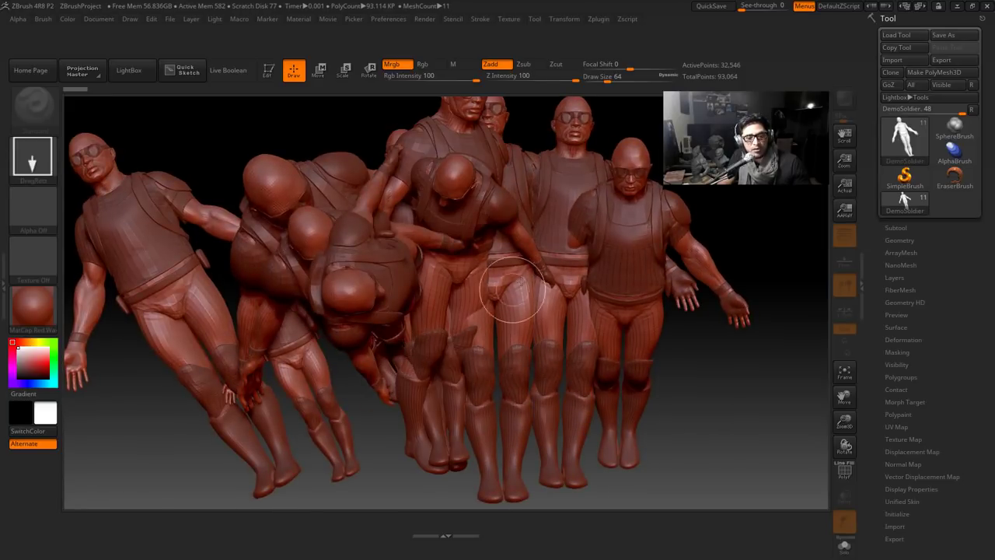
mouse_move(512, 288)
left_mouse_down()
mouse_move(628, 321)
mouse_move(672, 311)
left_mouse_up()
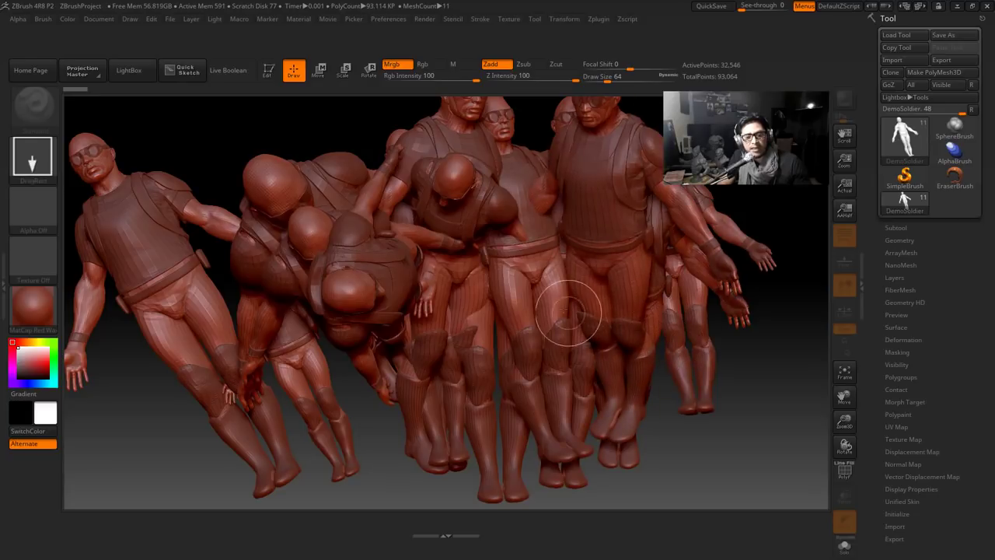
left_click_drag(568, 313, 565, 381)
mouse_move(398, 350)
left_mouse_down()
mouse_move(404, 366)
mouse_move(321, 335)
mouse_move(351, 341)
left_mouse_up()
left_click_drag(353, 255, 344, 271)
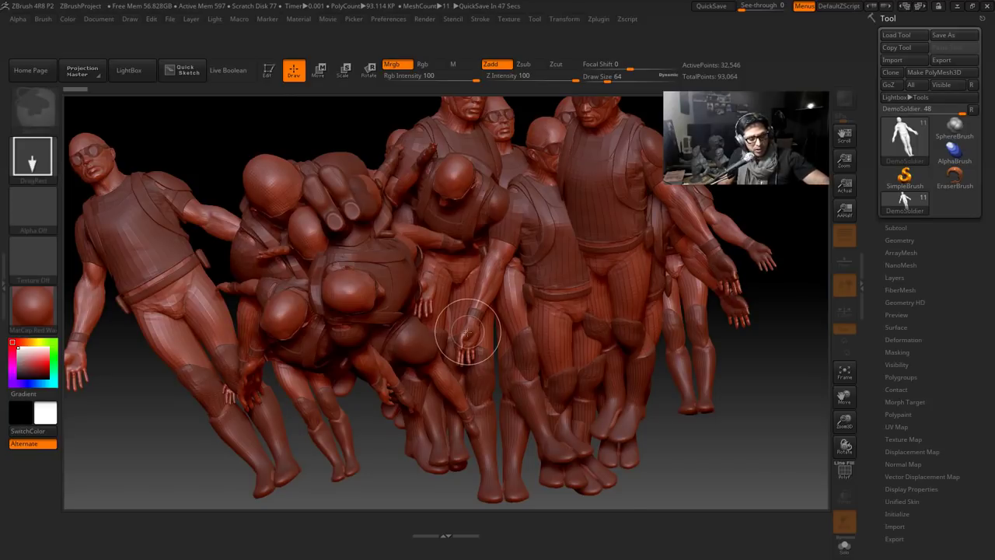
Clear all soldier copies from the canvas and initialize ZBrush again
key("ctrl+n")
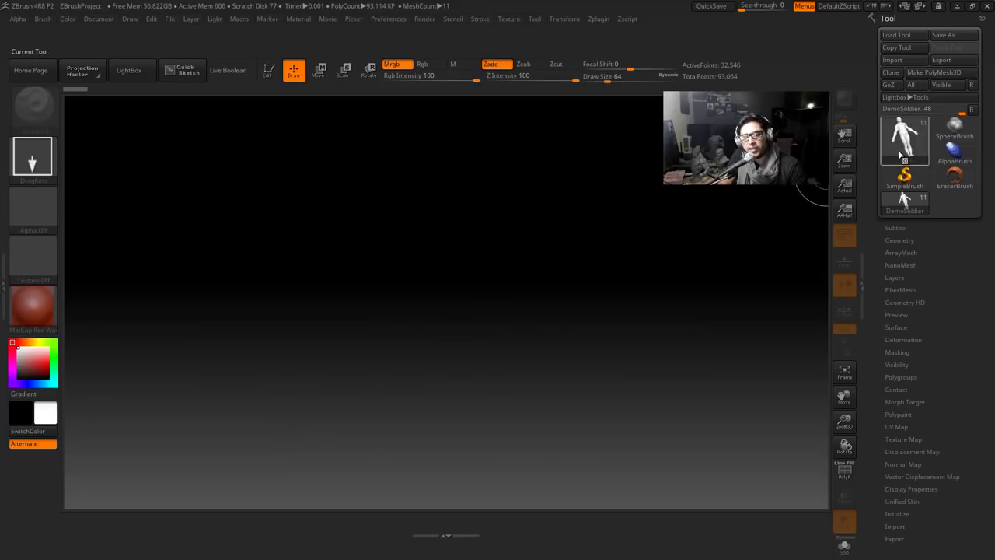
mouse_move(901, 151)
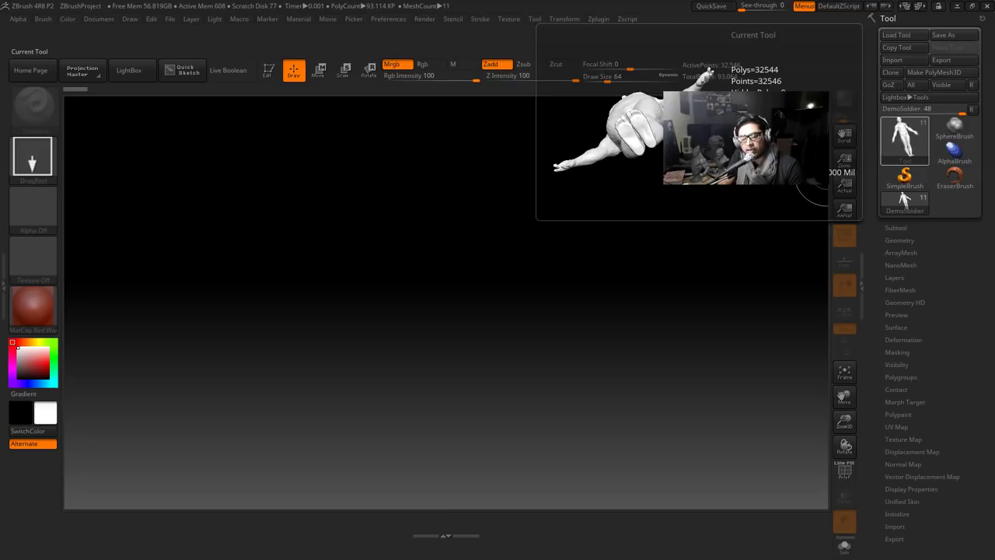
left_click(388, 19)
left_click(399, 39)
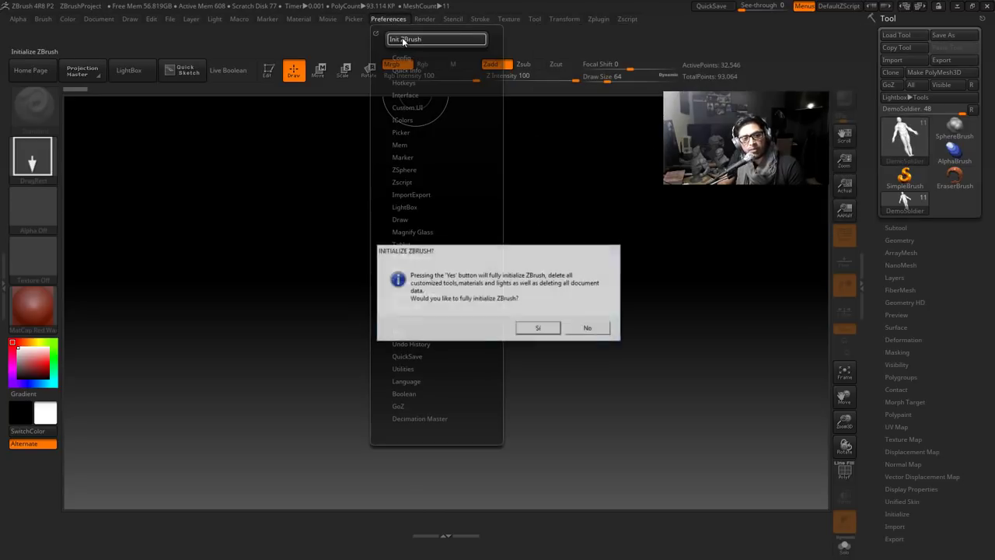
left_click(537, 329)
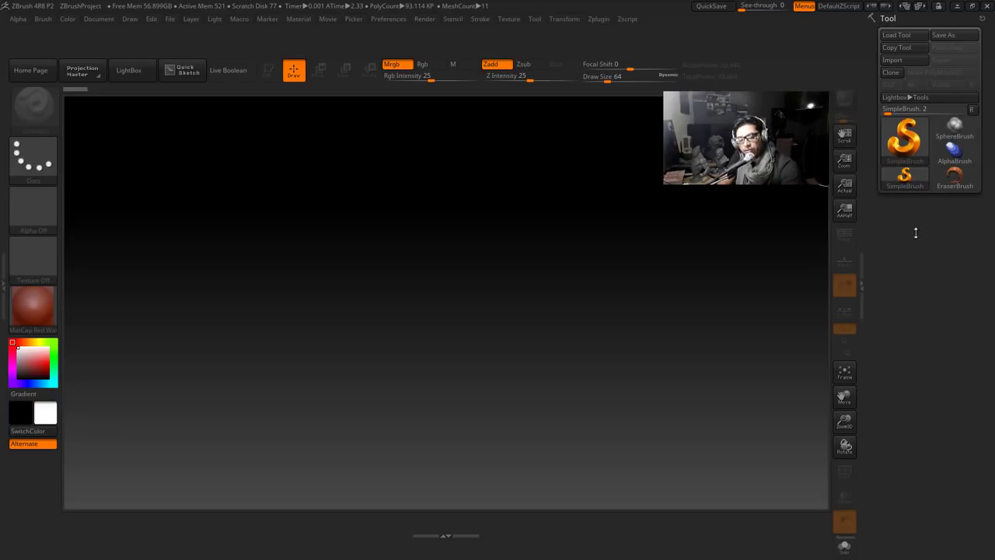
Load the DemoSoldier.ZTL tool again from LightBox and close the library
left_click(129, 70)
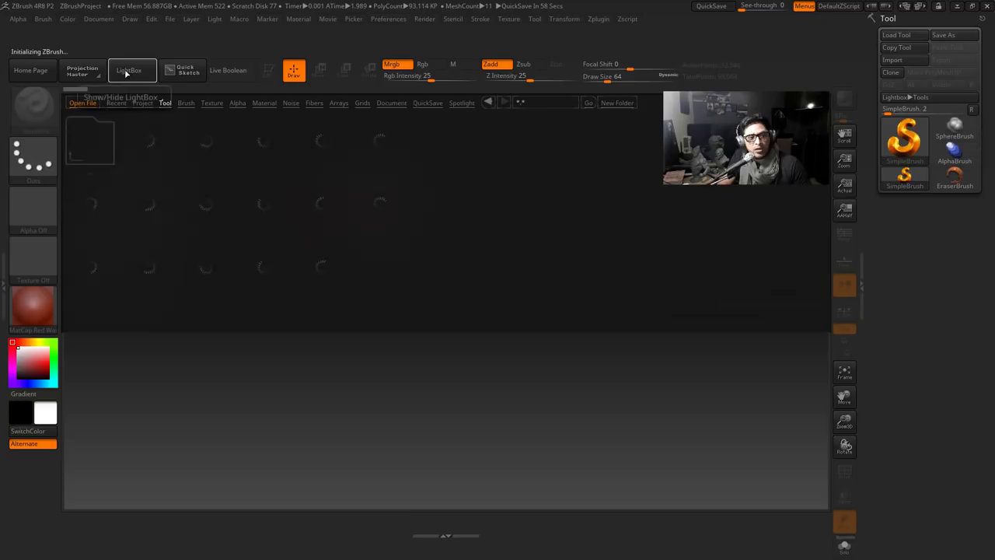
double_click(208, 206)
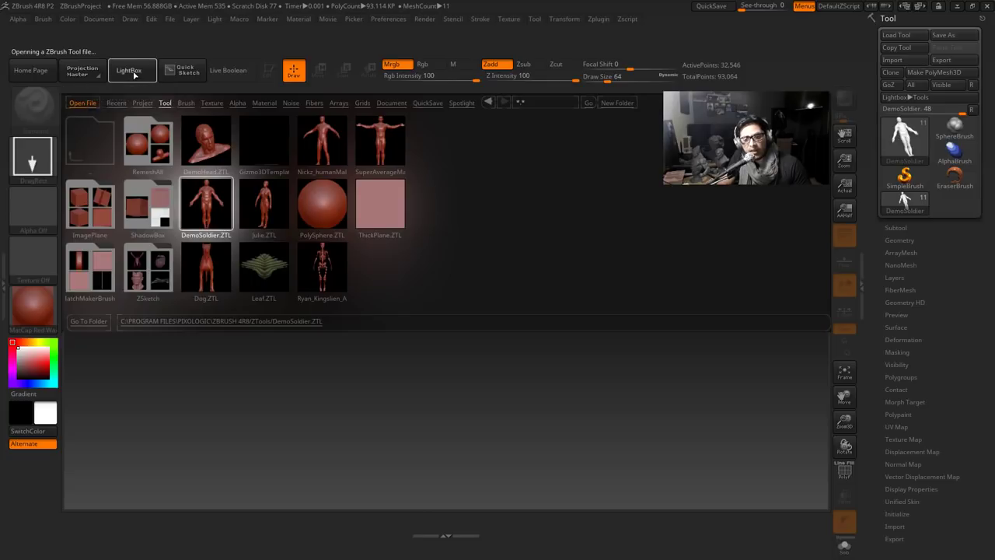
left_click(133, 74)
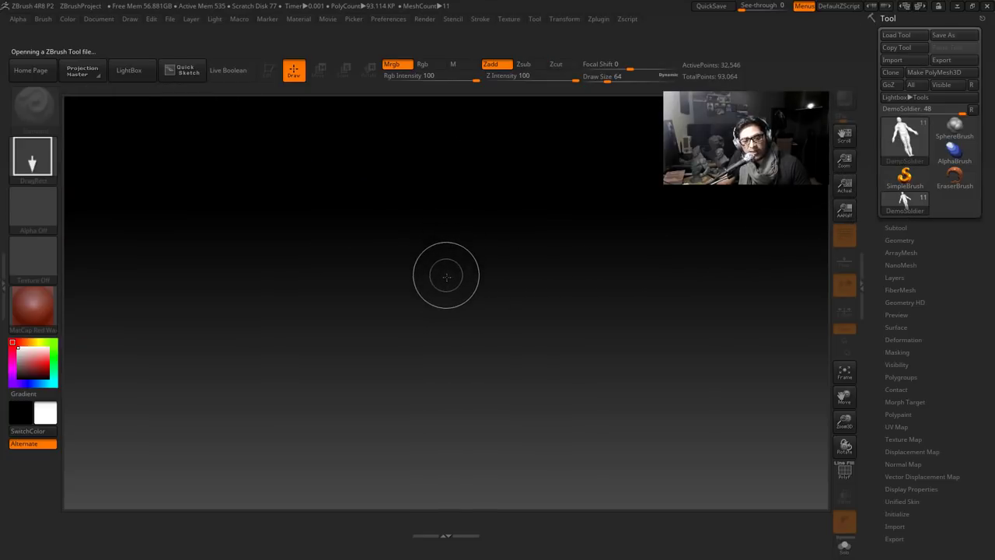
Draw a single upright soldier in the middle of the canvas, enter Edit mode and rotate the model slightly
left_click_drag(446, 277, 449, 354)
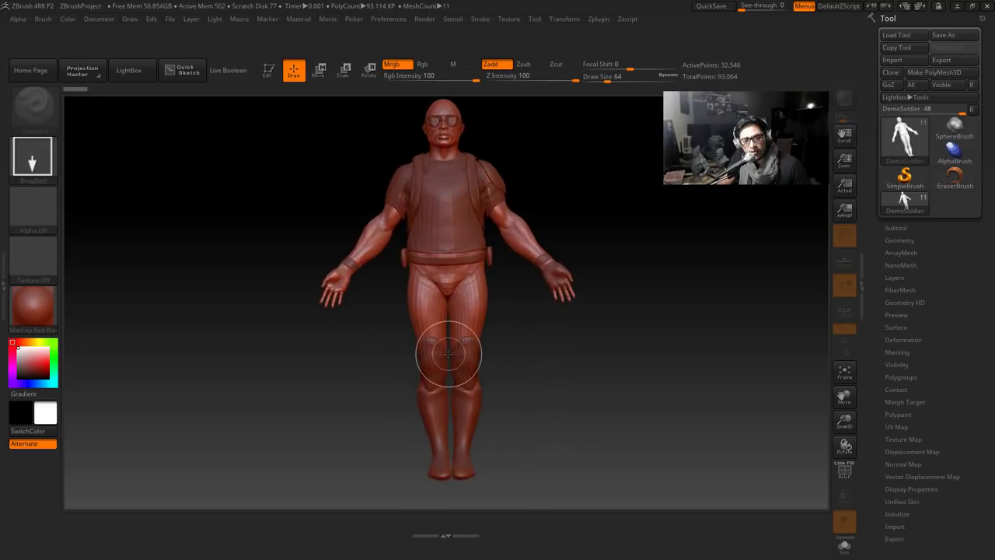
left_click(269, 72)
mouse_move(692, 219)
left_mouse_down()
mouse_move(634, 225)
mouse_move(614, 198)
mouse_move(633, 211)
mouse_move(606, 205)
left_mouse_up()
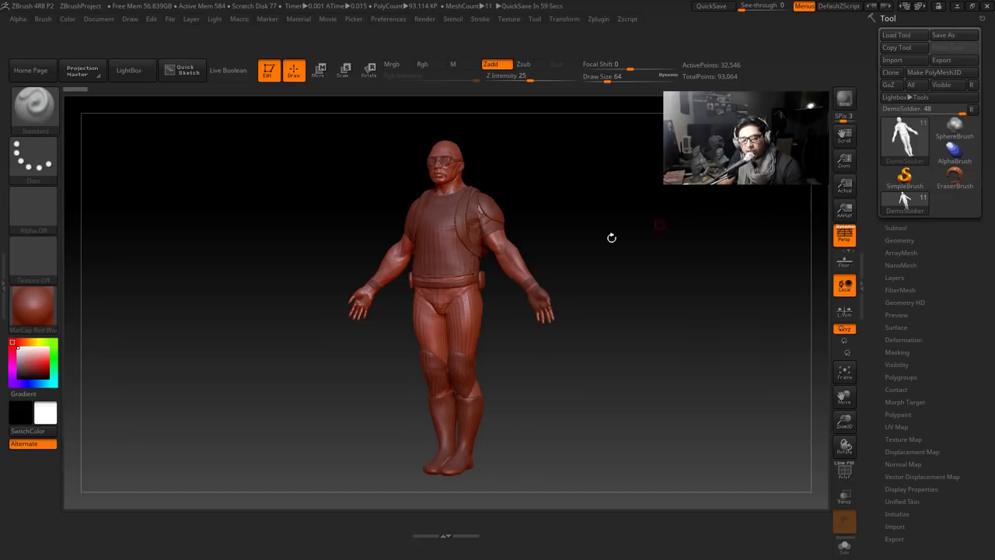
Rotate the soldier model until it faces the front, near the middle of the canvas
left_click_drag(591, 253, 591, 256)
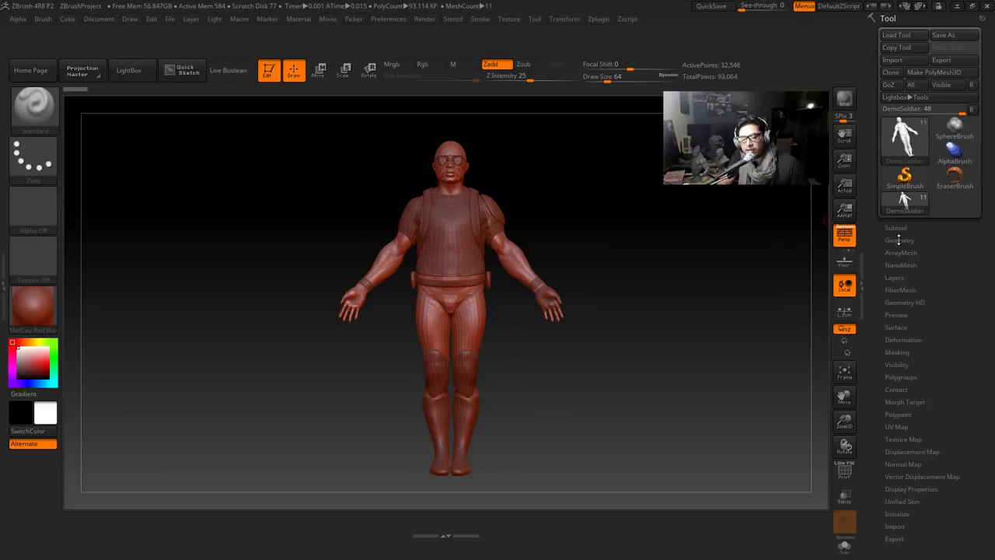
left_click_drag(688, 328, 788, 267)
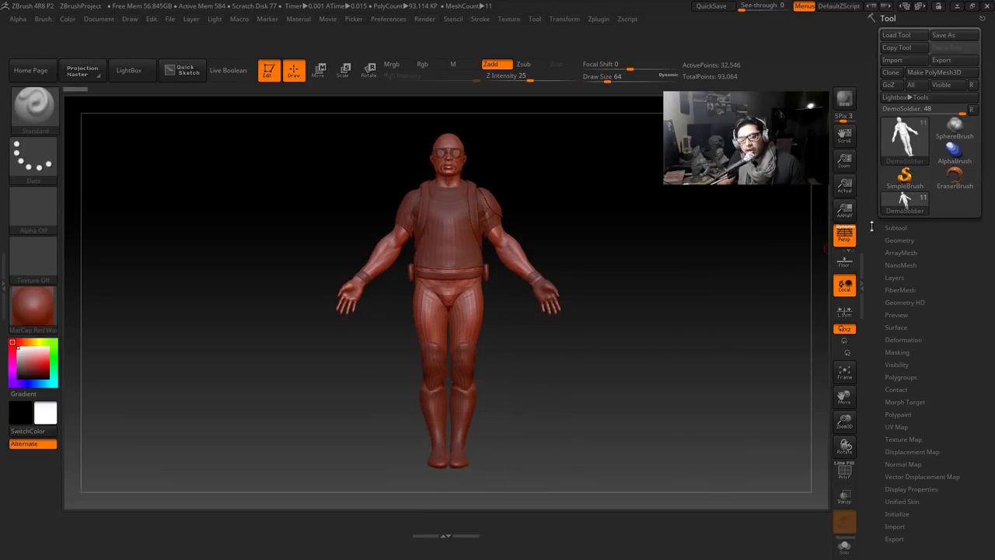
mouse_move(888, 142)
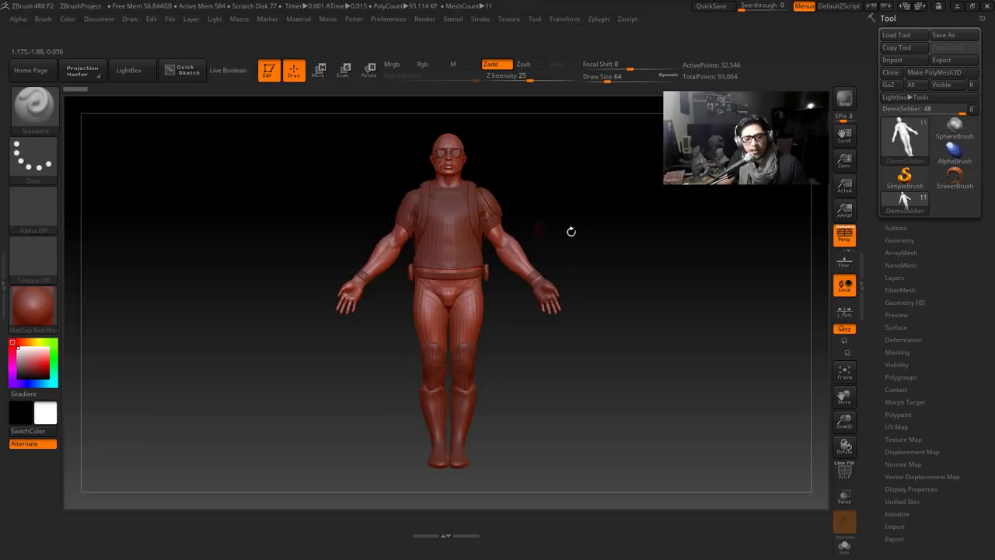
left_click_drag(571, 231, 604, 251)
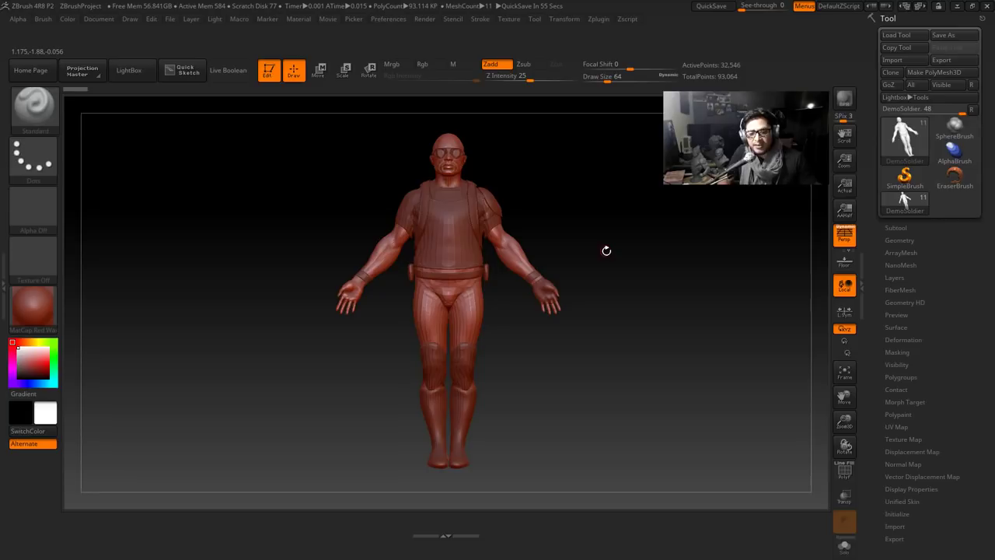
left_click(605, 251)
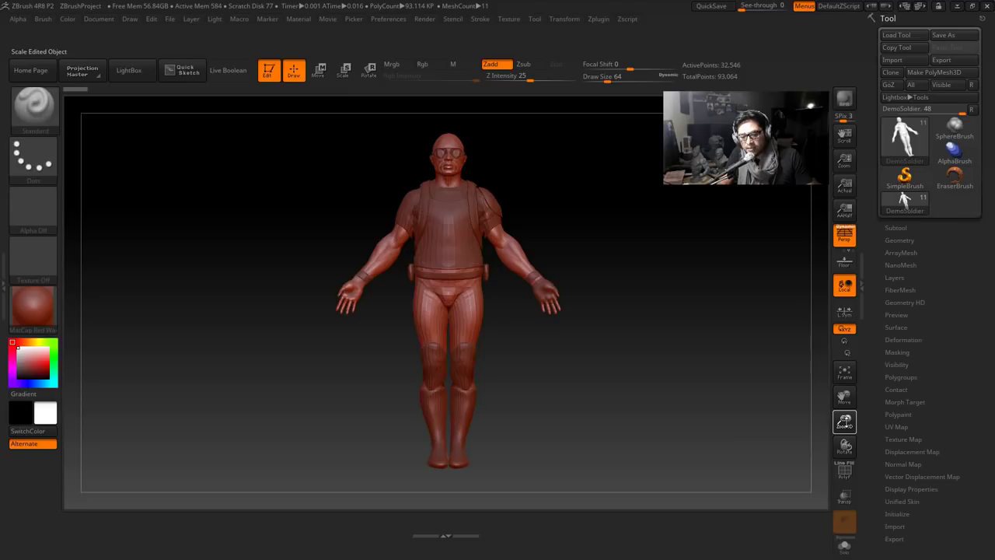
Scale, move and rotate the view of the soldier with the Zoom3D, Move and Rotate navigation controls
mouse_move(844, 420)
left_mouse_down()
mouse_move(844, 406)
mouse_move(844, 422)
left_mouse_up()
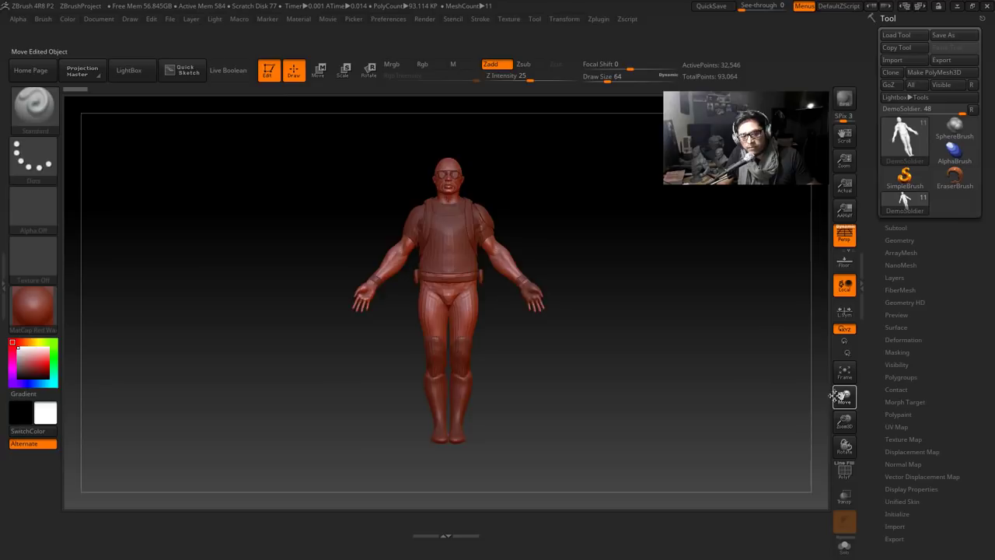
left_click_drag(844, 395, 824, 365)
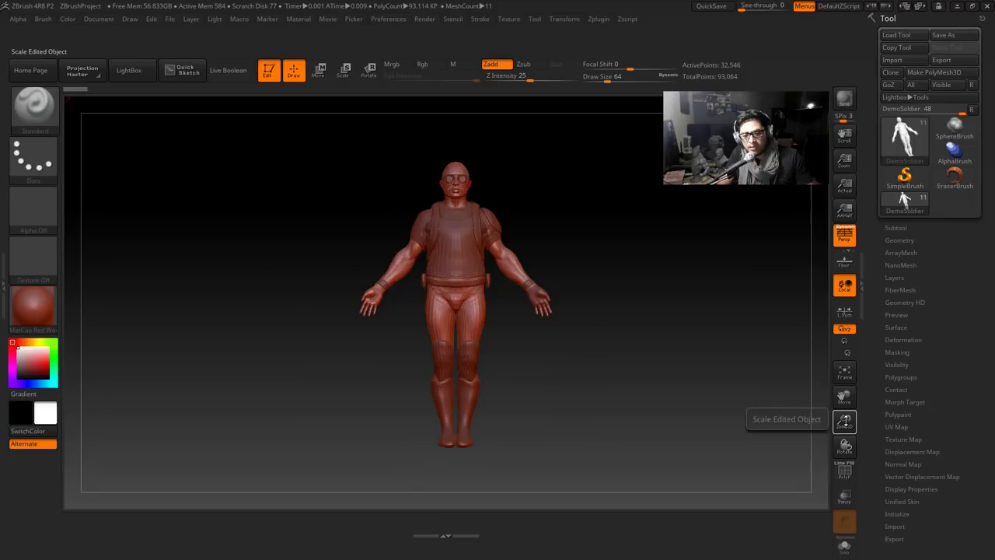
left_click_drag(844, 421, 842, 400)
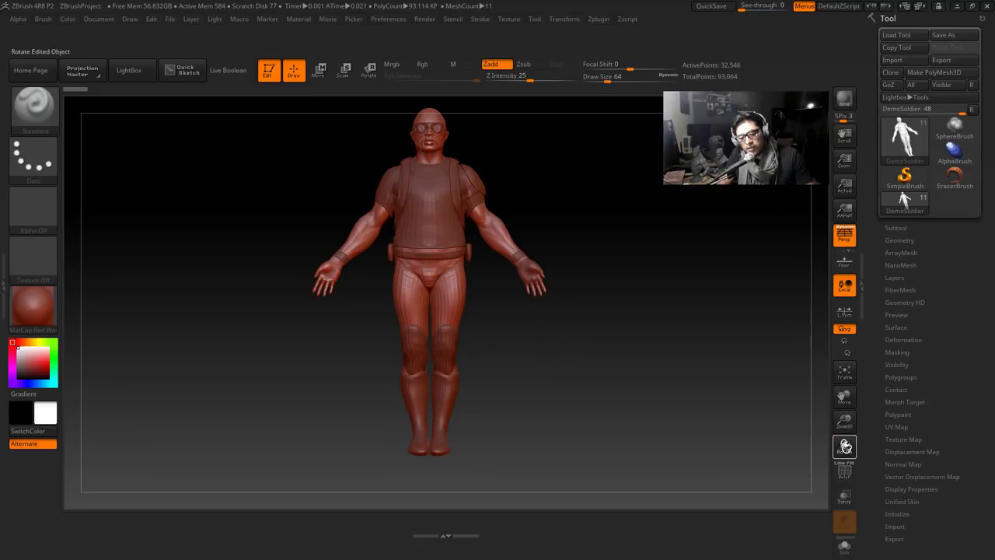
left_click_drag(845, 446, 696, 399)
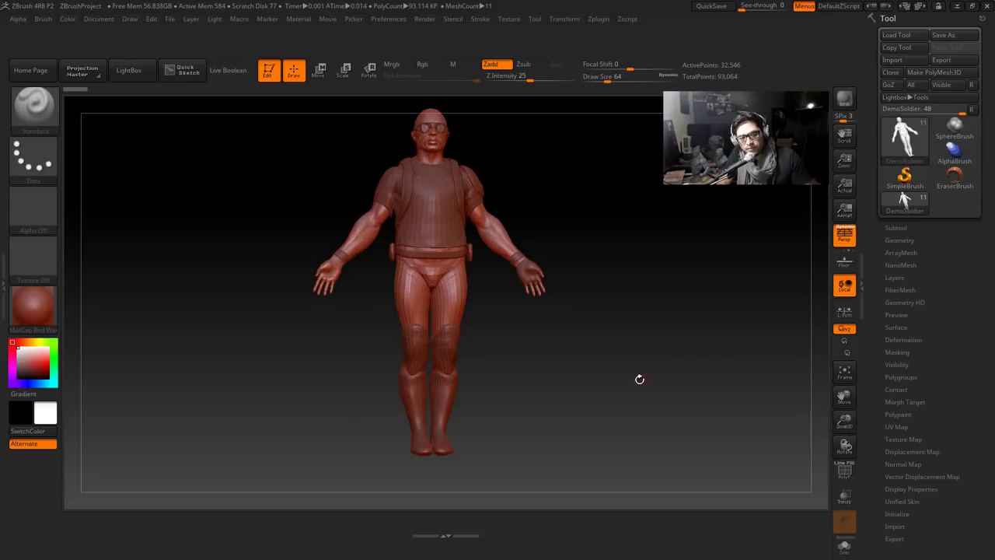
left_click_drag(633, 360, 611, 349)
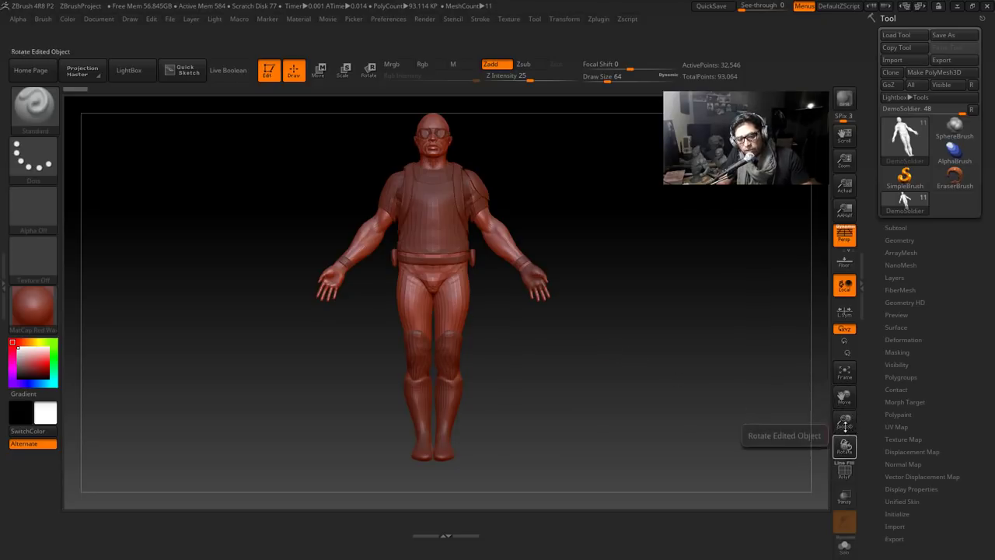
left_click_drag(844, 397, 792, 394)
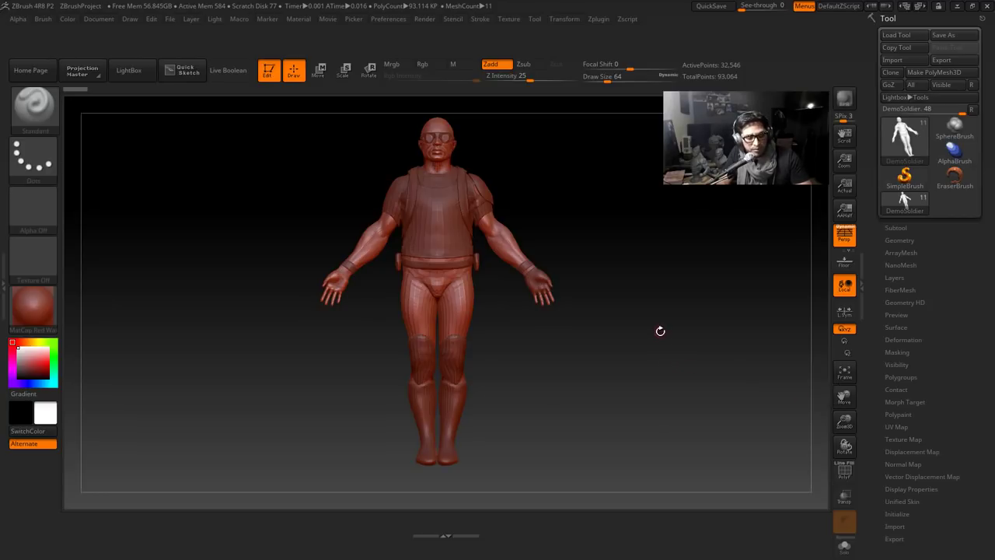
Orbit, pan and zoom around the soldier directly from the empty canvas area, keeping it in front view
left_click_drag(656, 334, 654, 346)
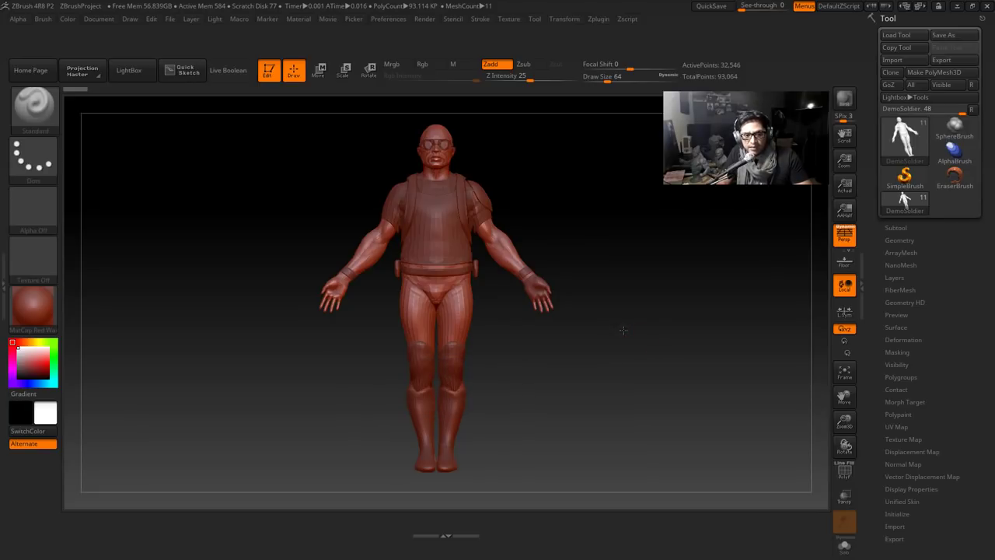
left_click_drag(622, 330, 677, 340)
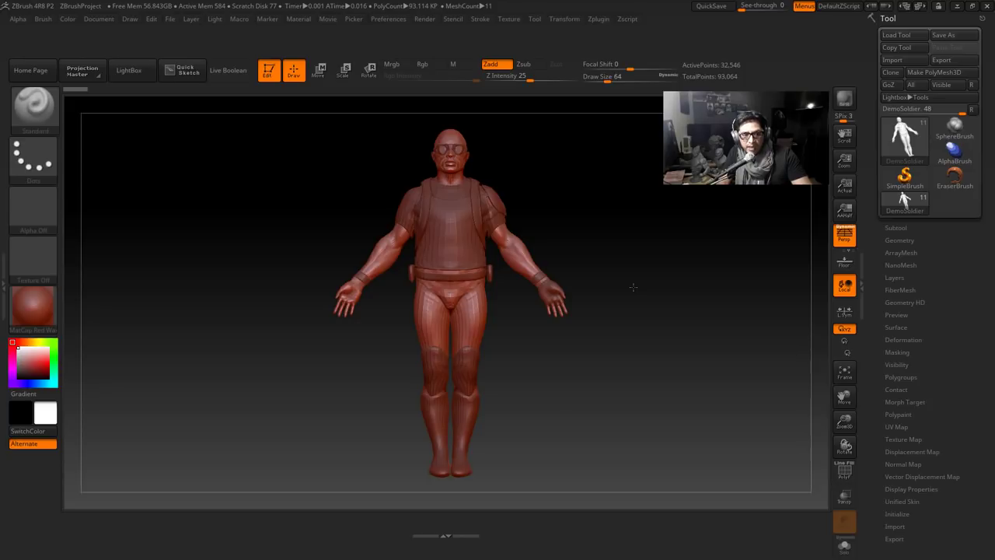
left_click_drag(632, 286, 669, 285)
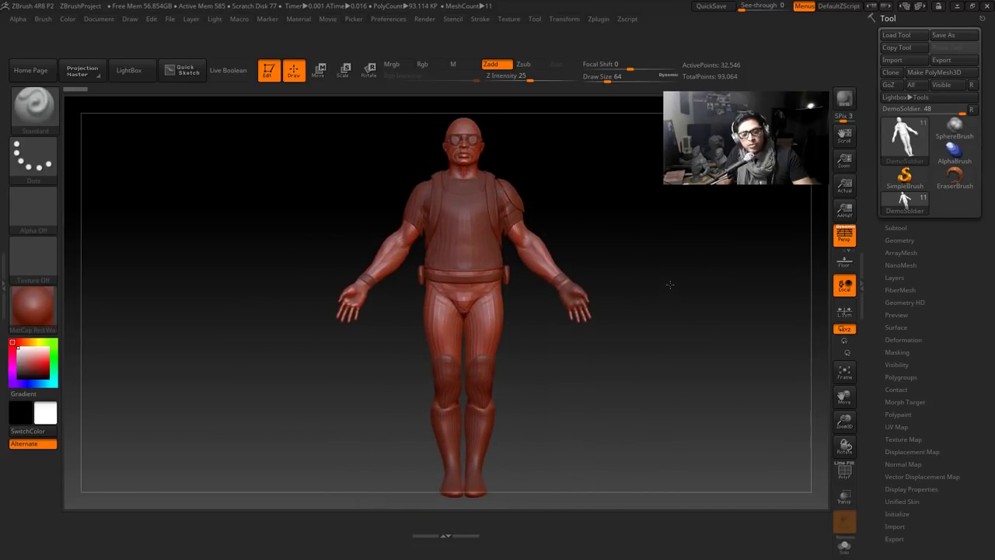
scroll(670, 284, "up", 1)
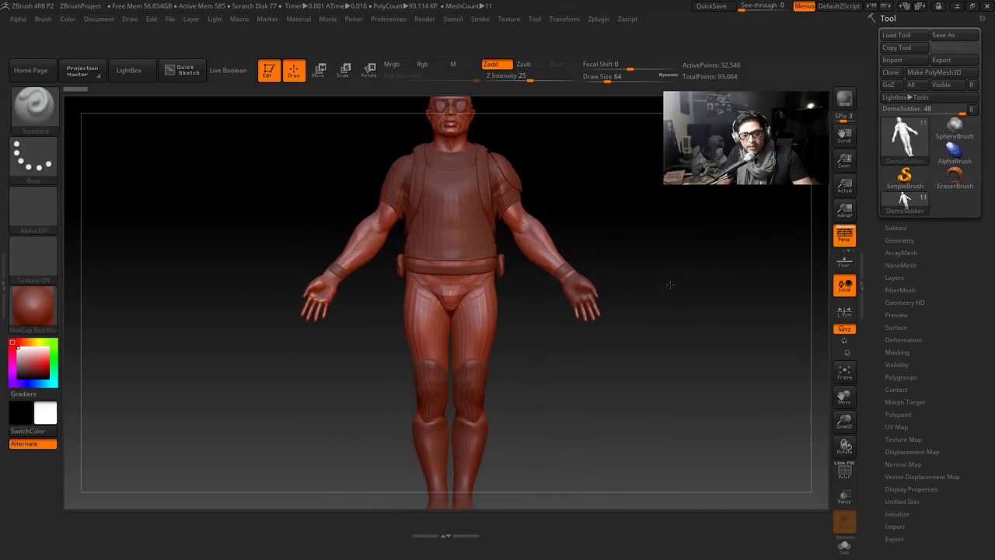
left_click_drag(670, 278, 708, 311, "alt")
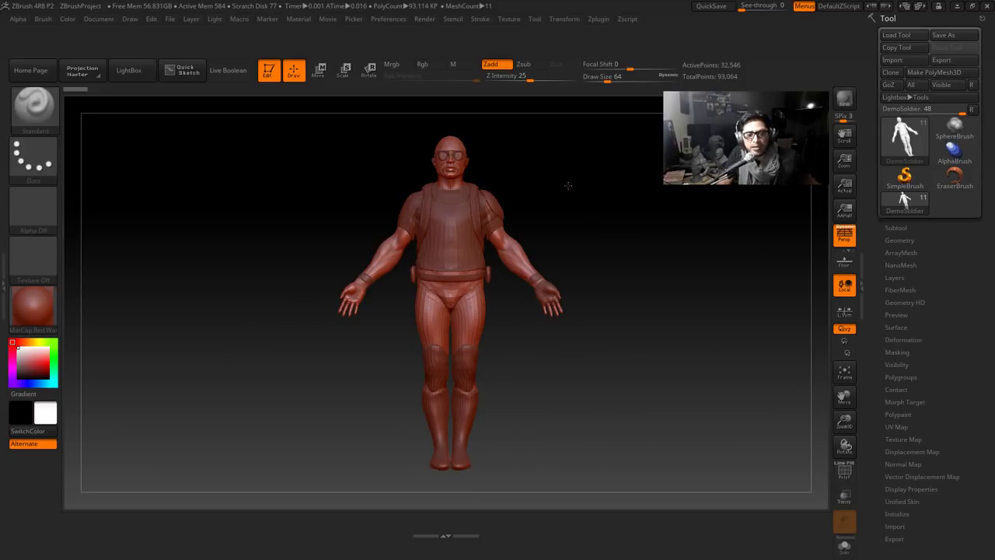
Turn the soldier to a three-quarter angle from the empty canvas space and bring it back to face the front
left_click_drag(567, 185, 387, 142)
left_click_drag(378, 363, 468, 258)
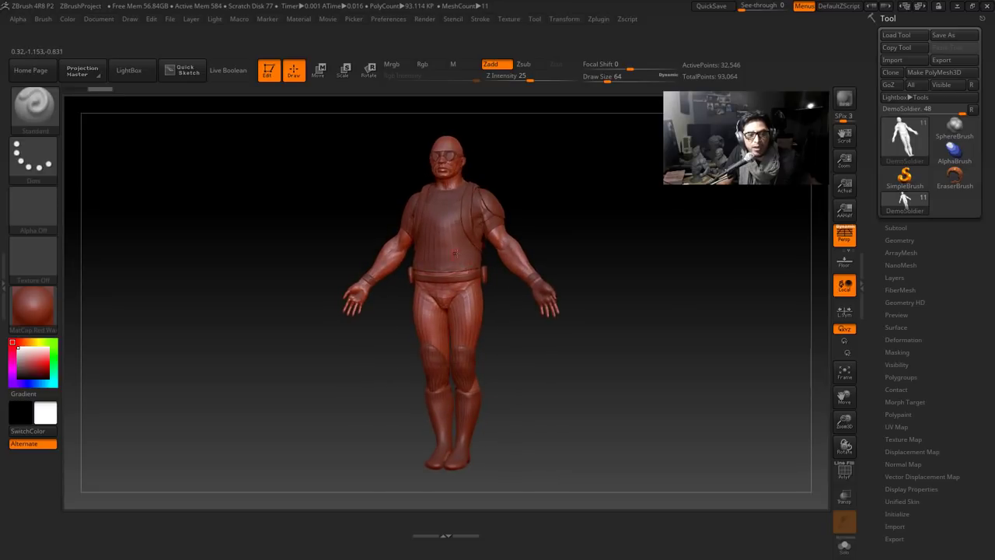
left_click_drag(520, 334, 571, 380)
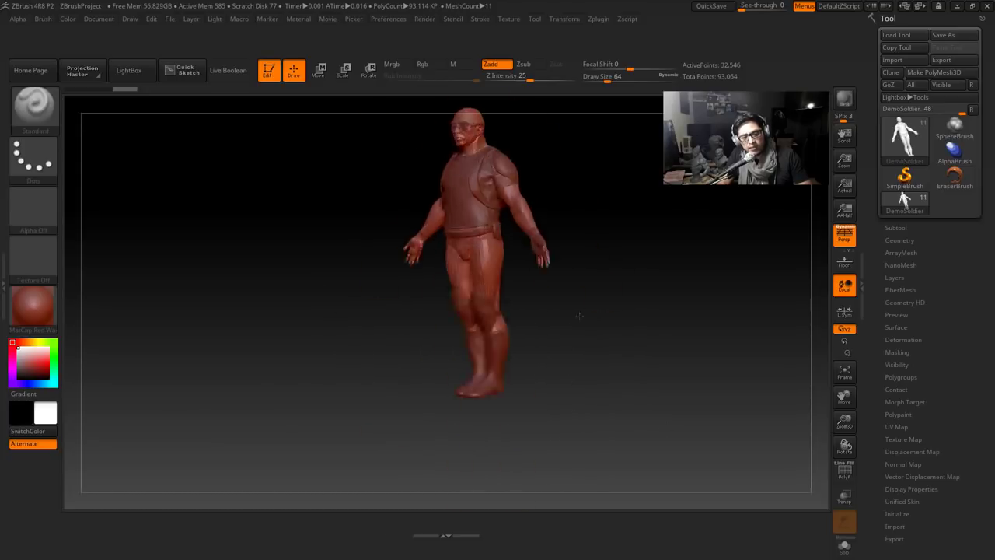
left_click_drag(579, 316, 634, 386)
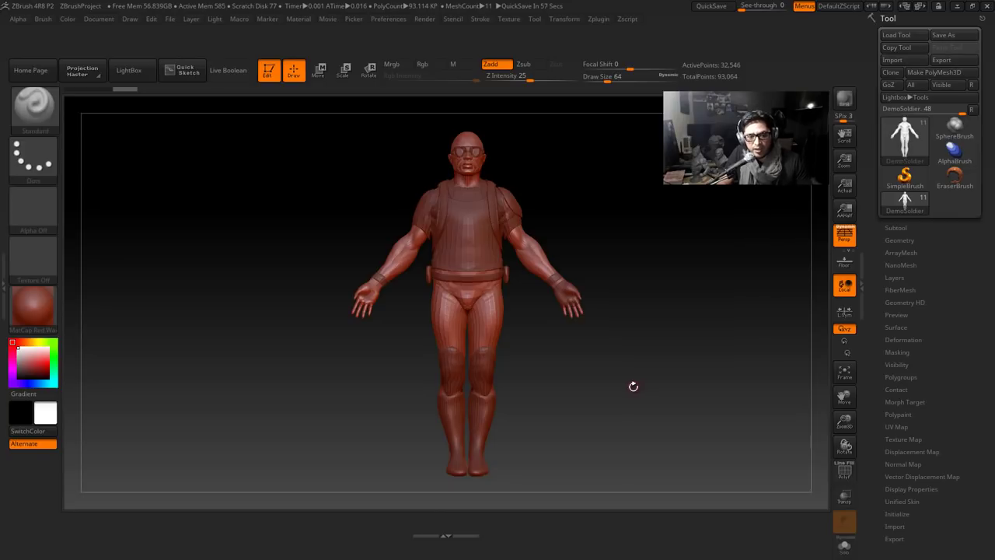
left_click_drag(567, 402, 606, 407)
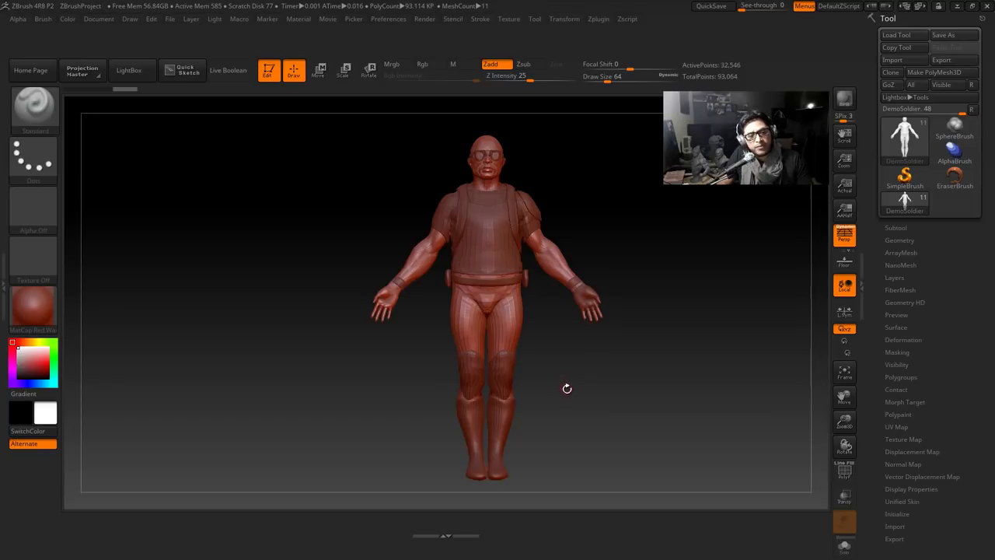
Move the soldier out of sight twice, fitting the mesh back into view with Frame each time
left_click_drag(577, 389, 470, 361, "alt")
left_click_drag(350, 371, 446, 270, "alt")
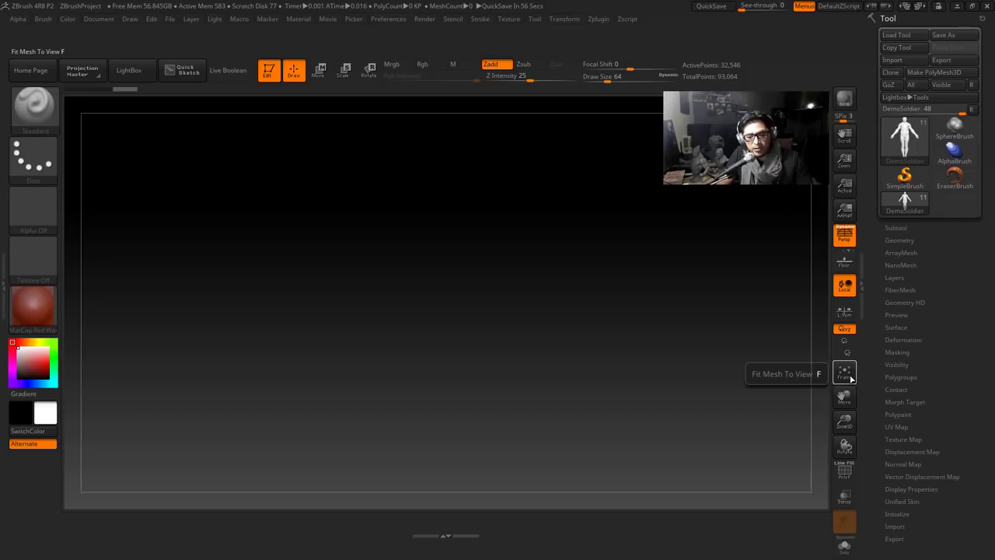
left_click(850, 377)
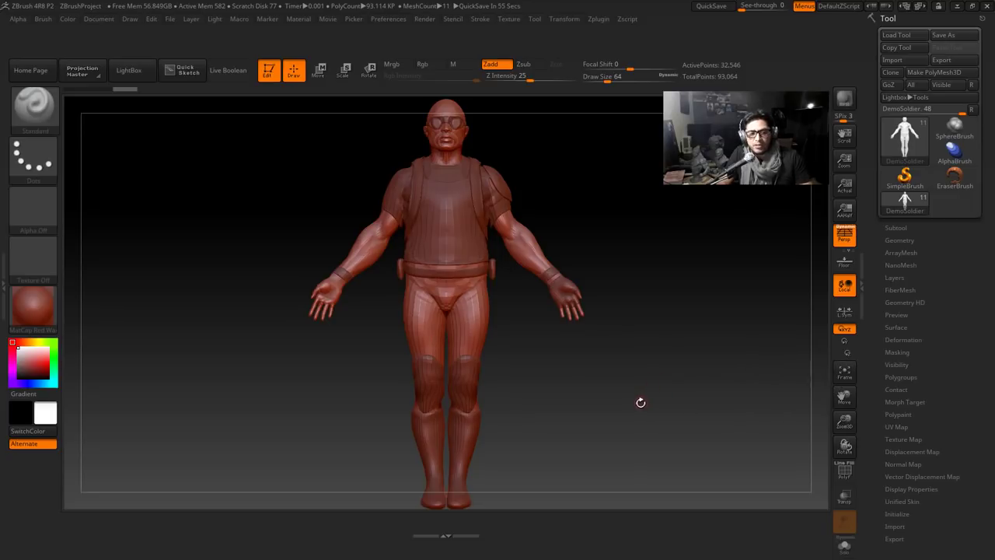
left_click_drag(640, 402, 656, 254, "alt")
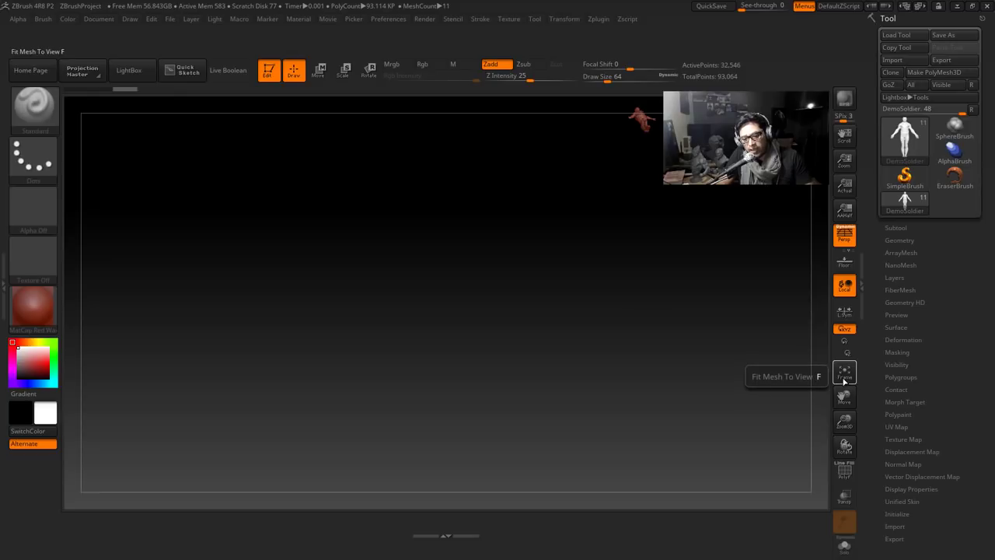
key("f")
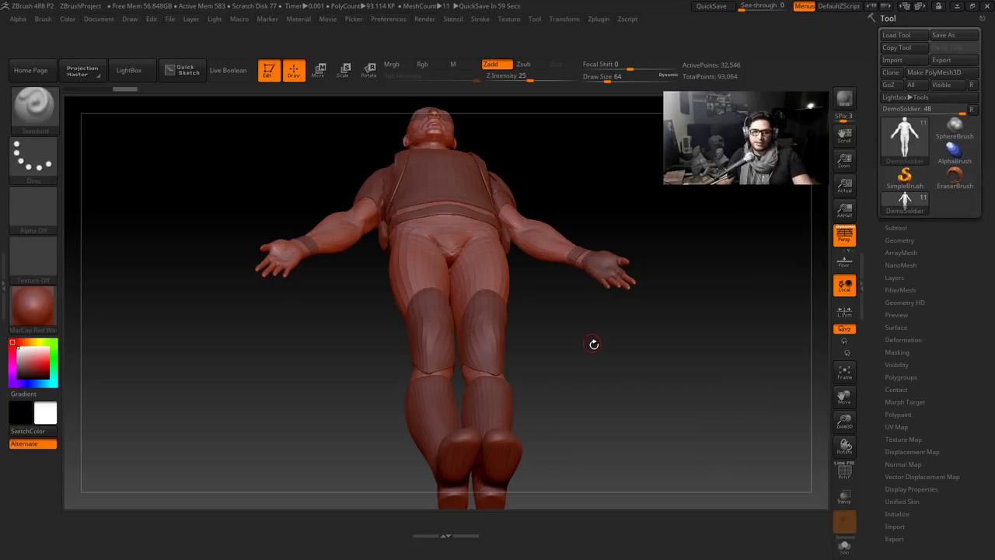
Straighten the tilted soldier to an upright front view and shift and scale it around the canvas
left_click_drag(592, 342, 623, 363, "shift")
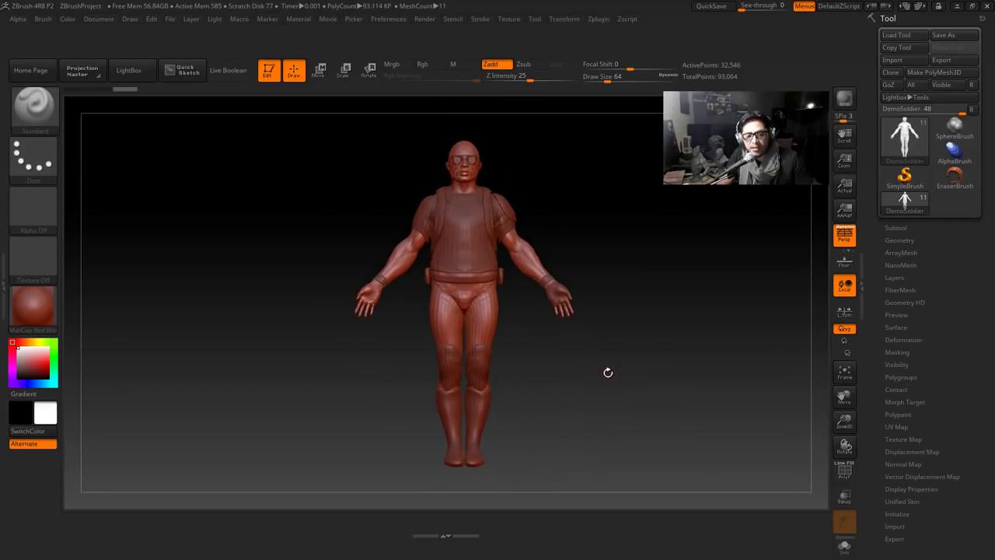
left_click_drag(608, 371, 650, 356)
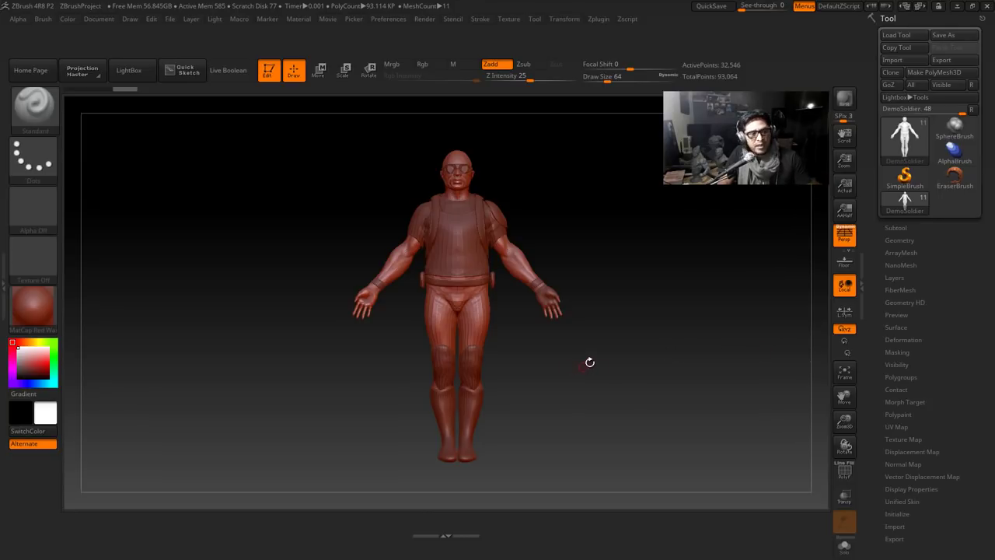
left_click_drag(602, 346, 584, 355)
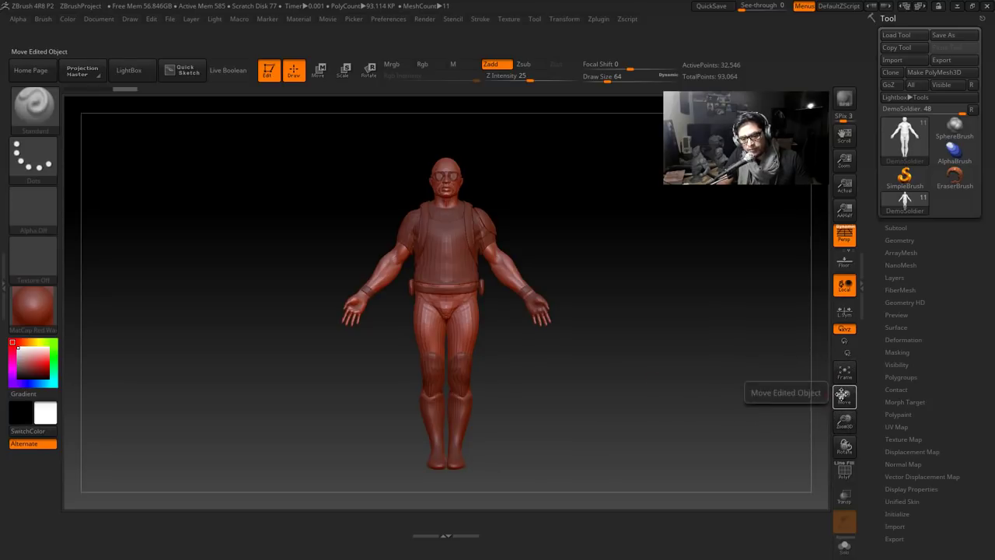
left_click_drag(844, 396, 843, 420)
left_click_drag(711, 393, 632, 385)
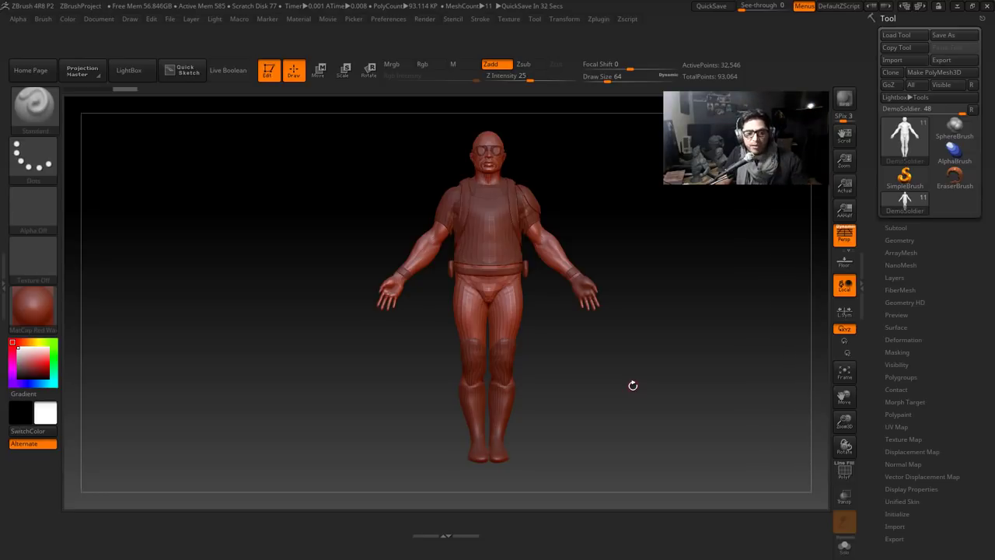
mouse_move(614, 386)
left_mouse_down()
mouse_move(641, 391)
mouse_move(618, 390)
left_mouse_up()
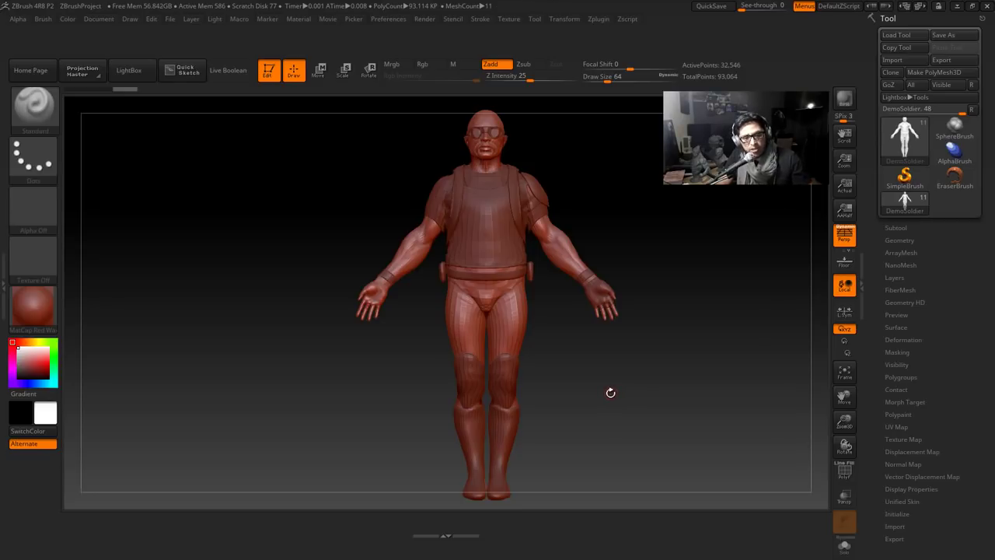
Snap the soldier's rotation to straight orthogonal views from the front, the side and the top
key("shift")
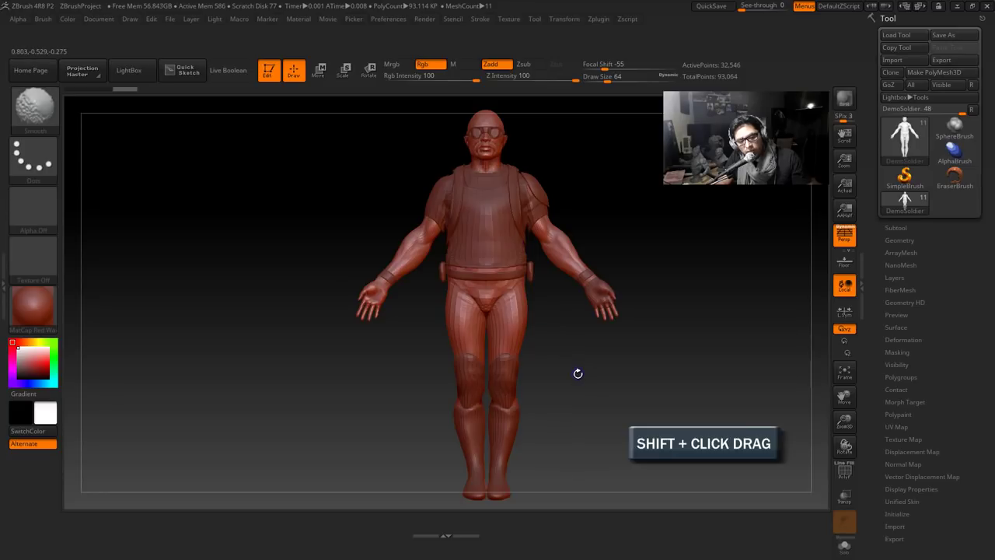
left_click_drag(577, 364, 577, 360, "shift")
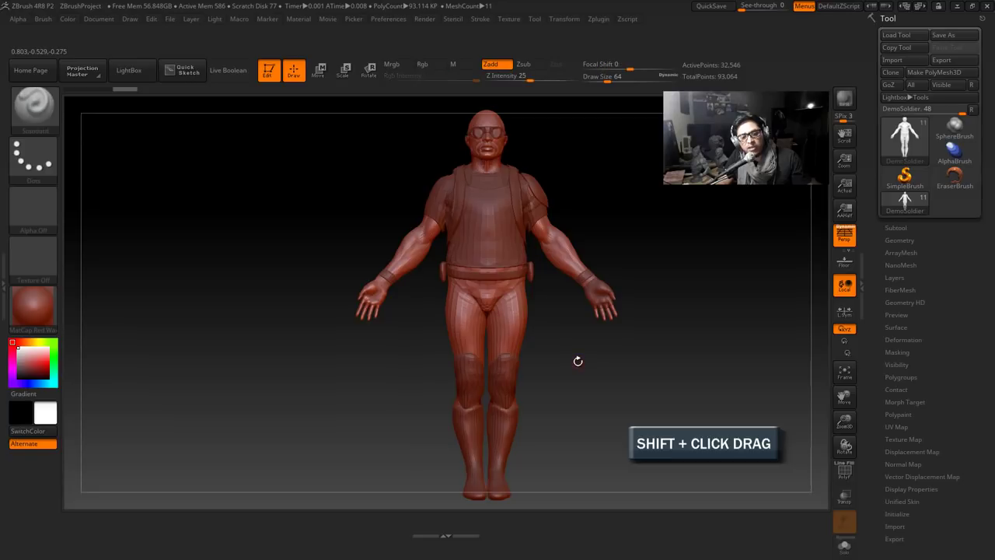
mouse_move(576, 394)
left_mouse_down()
mouse_move(592, 364)
mouse_move(601, 387)
mouse_move(575, 408)
left_mouse_up()
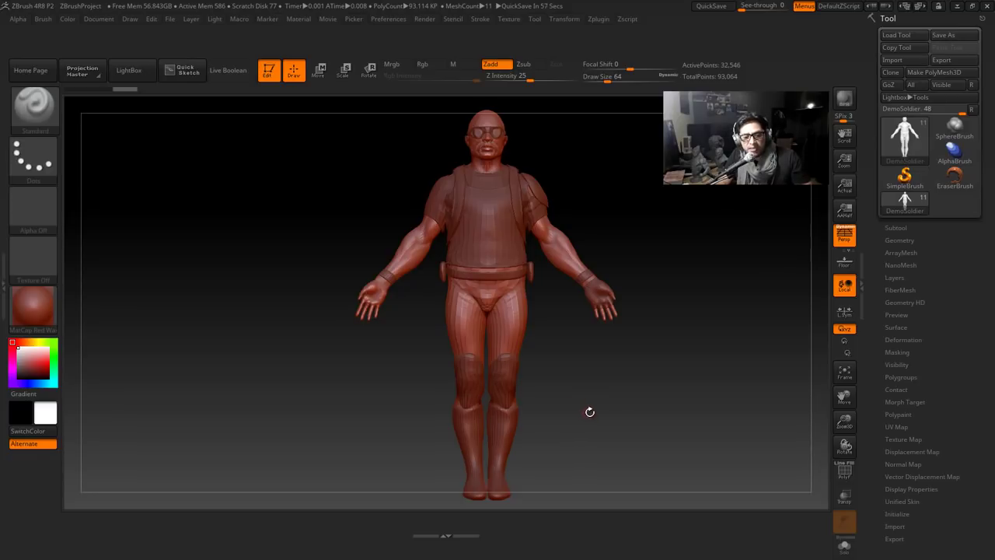
left_click_drag(609, 401, 561, 402)
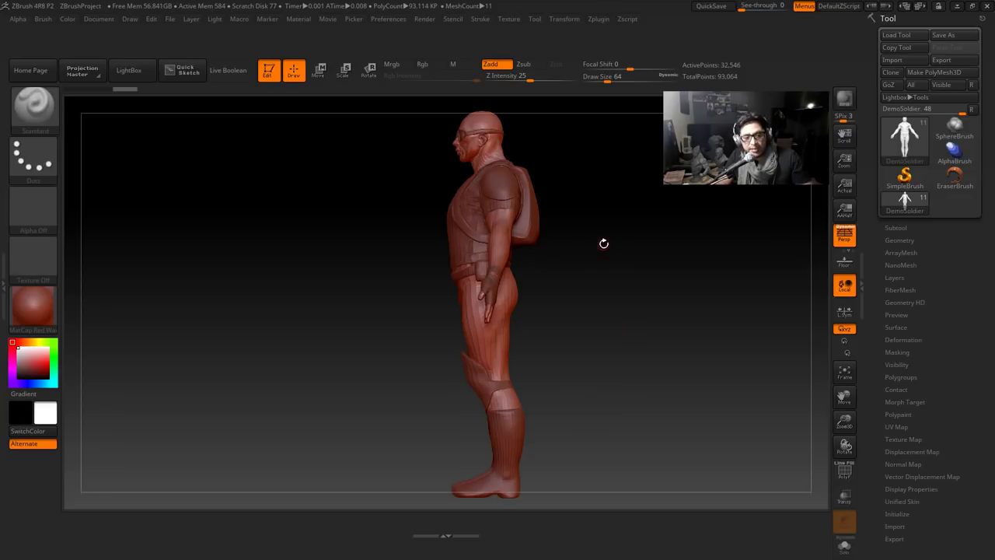
left_click_drag(611, 231, 613, 344)
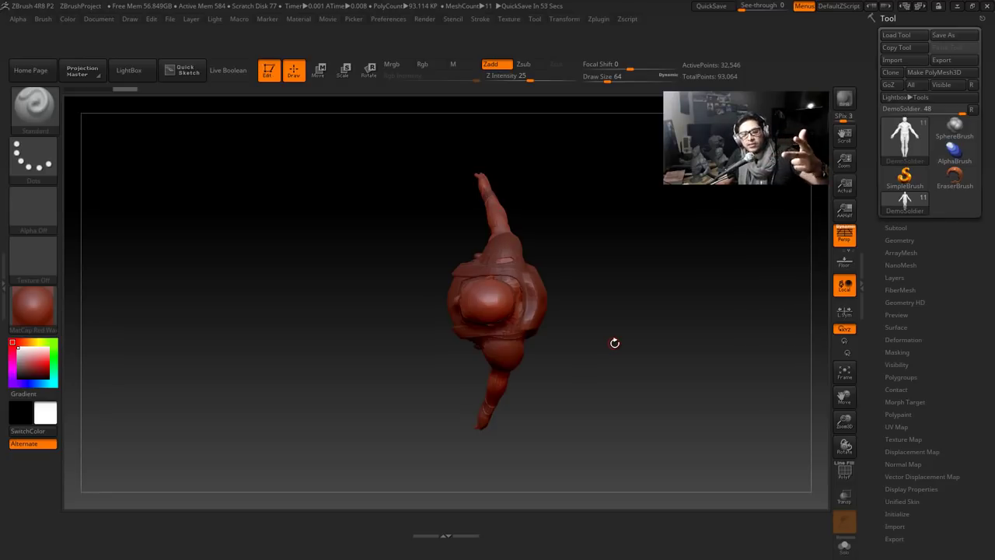
Rotate the soldier freely to a tilted back angle, straighten it, and turn it to a three-quarter front view
left_click_drag(581, 373, 609, 268)
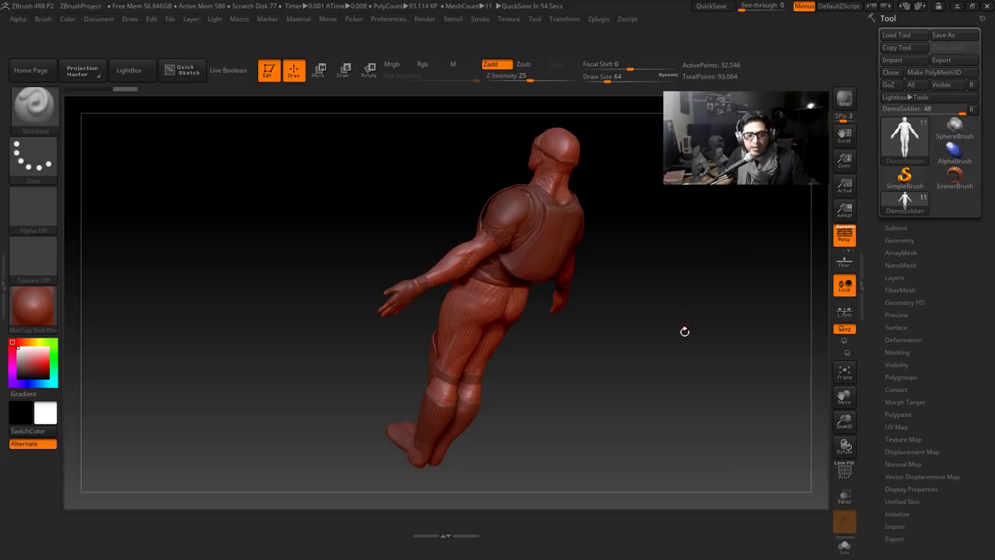
mouse_move(684, 331)
left_mouse_down("shift")
mouse_move(659, 337)
mouse_move(679, 360)
mouse_move(588, 377)
mouse_move(622, 392)
mouse_move(631, 314)
mouse_move(630, 404)
mouse_move(646, 347)
mouse_move(702, 349)
mouse_move(646, 404)
mouse_move(661, 306)
mouse_move(630, 349)
mouse_move(668, 349)
mouse_move(653, 356)
mouse_move(669, 368)
mouse_move(659, 368)
left_mouse_up("shift")
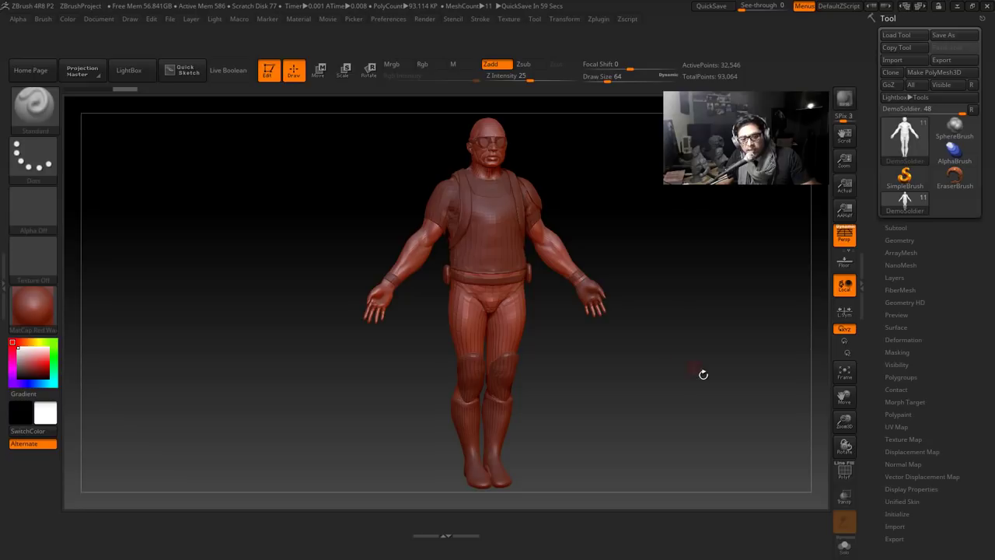
left_click_drag(698, 375, 678, 386)
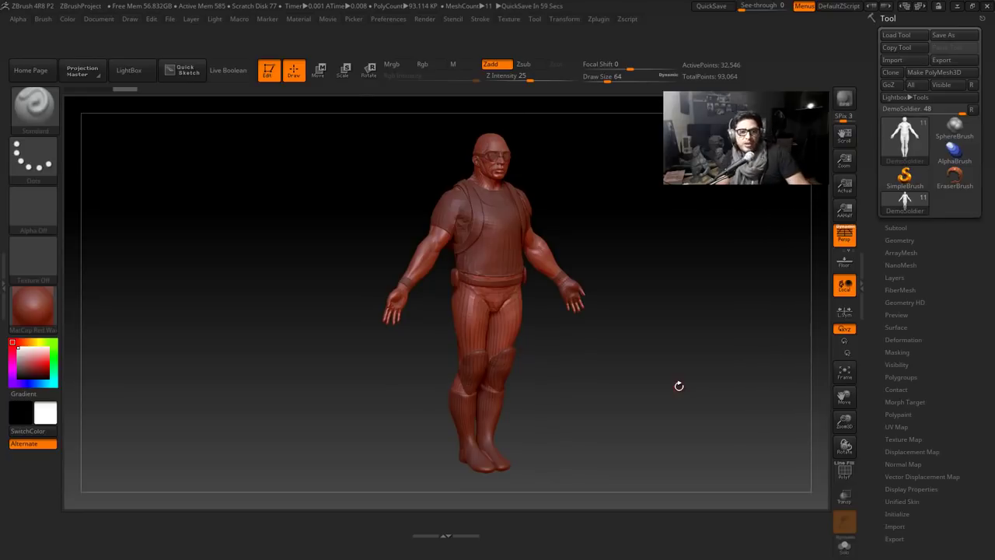